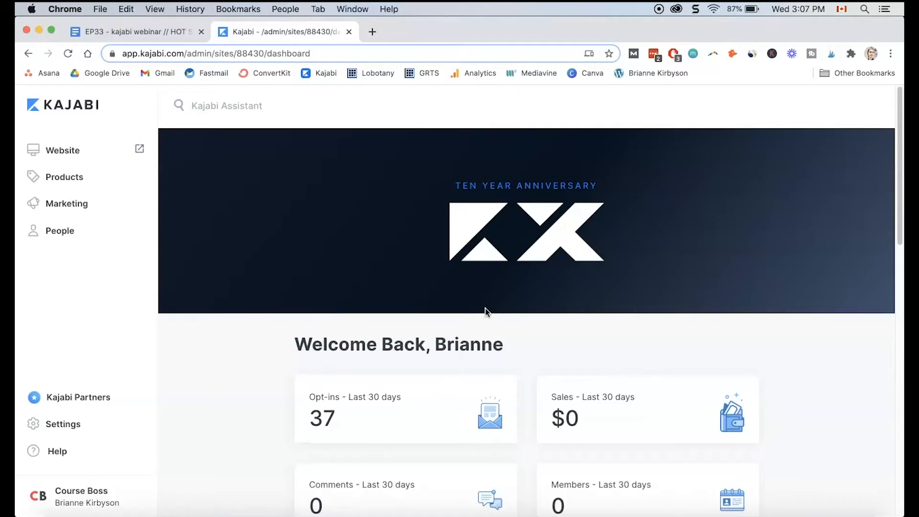
Start a new marketing pipeline and display the legacy pipeline blueprints.
click(77, 212)
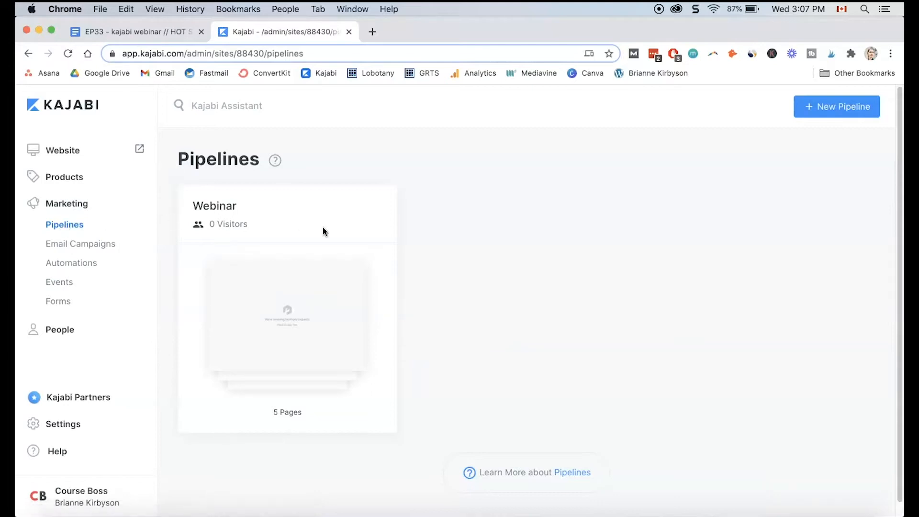
click(837, 118)
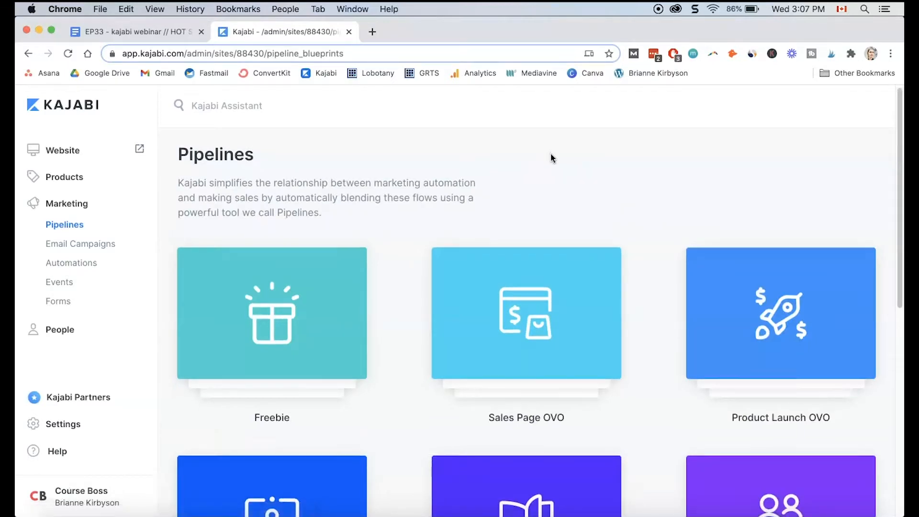
scroll(550, 158, down, 10)
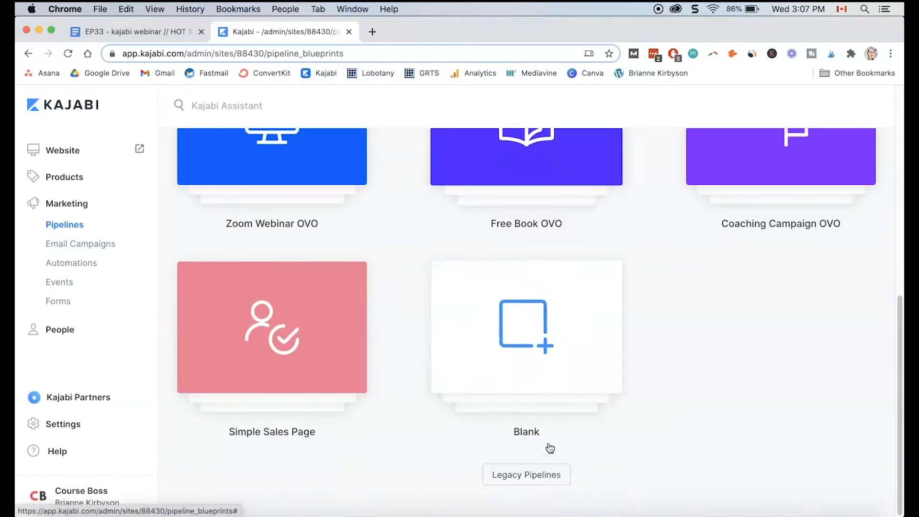
click(534, 477)
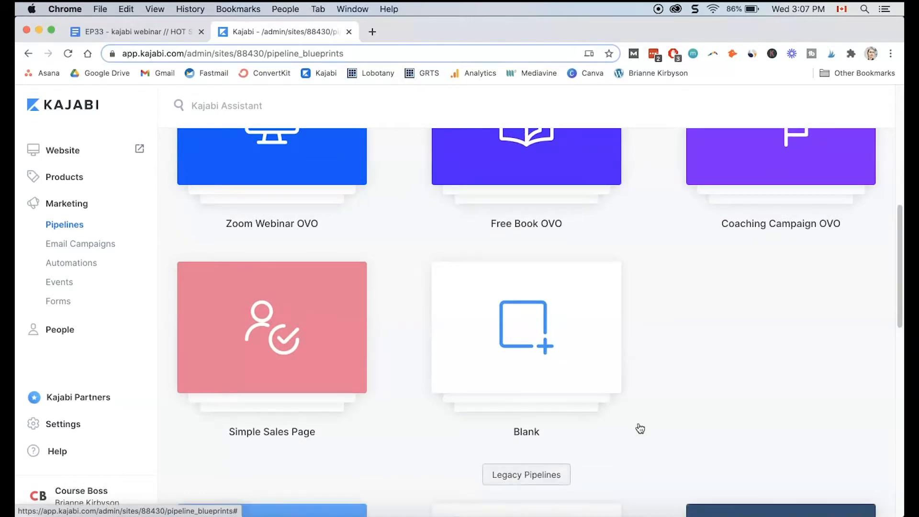
scroll(685, 404, down, 8)
scroll(693, 399, down, 3)
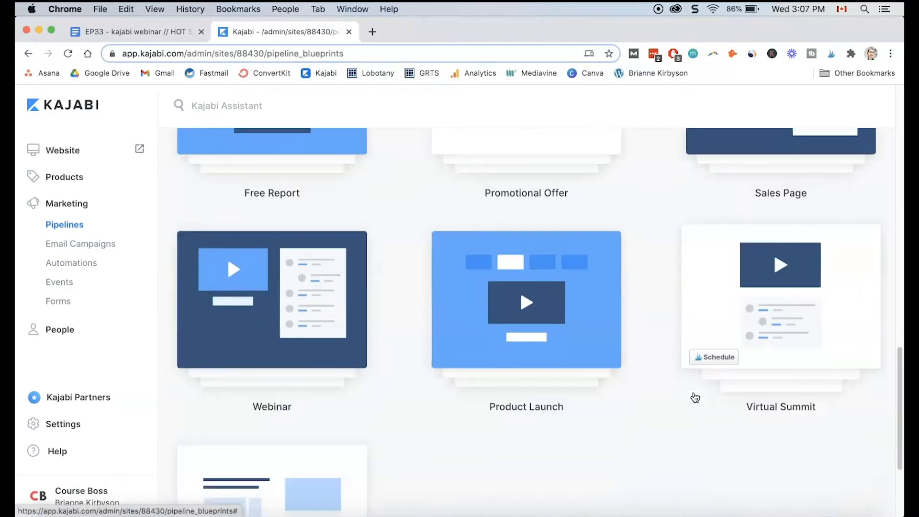
Create a pipeline from the legacy Webinar blueprint.
click(280, 323)
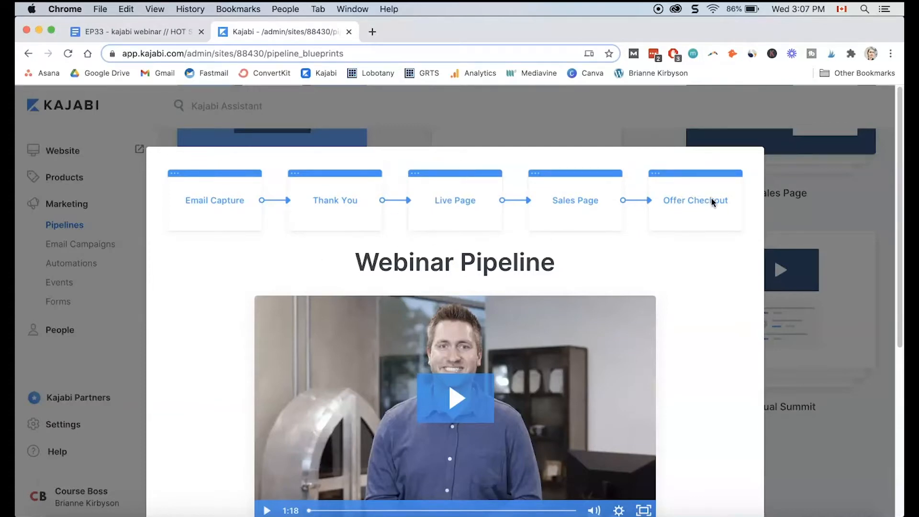
scroll(720, 227, down, 5)
scroll(713, 228, down, 2)
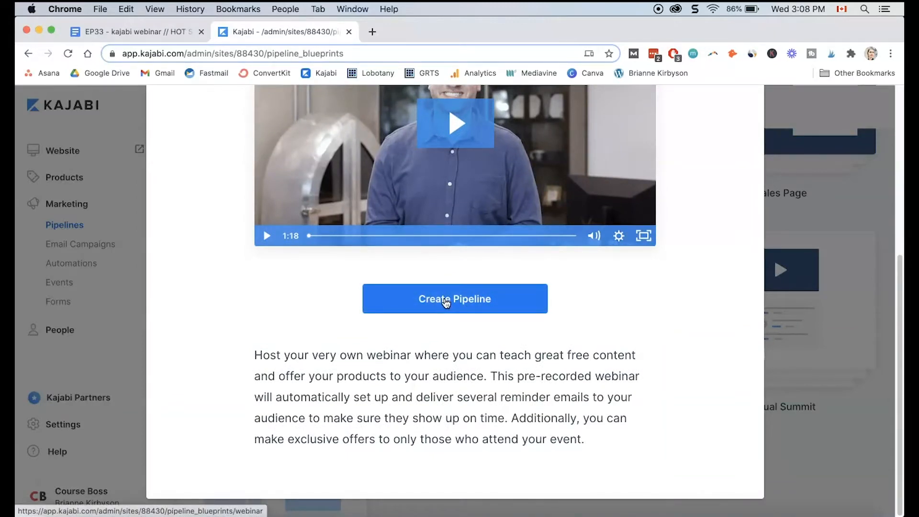
click(445, 301)
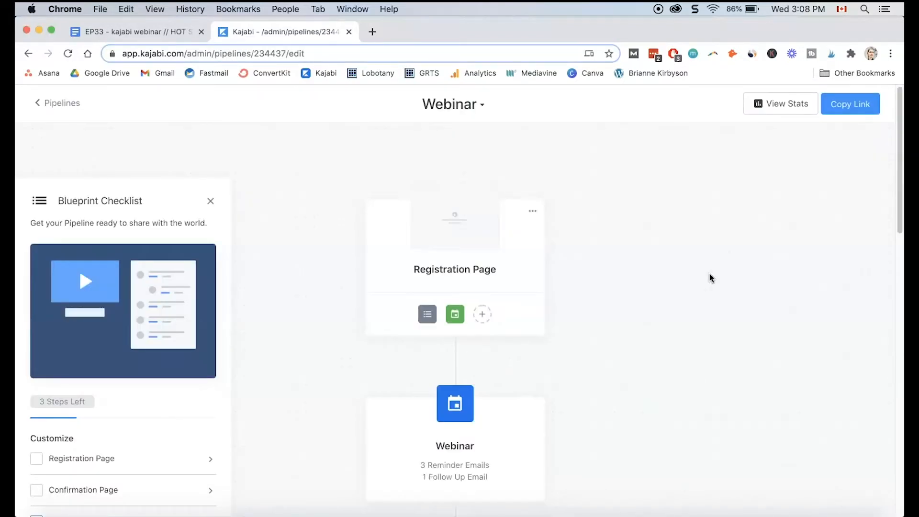
Examine the new Webinar pipeline's sequence, from the registration page through the event, confirmation page and webinar room to the sales page.
scroll(613, 249, down, 1)
scroll(613, 249, up, 1)
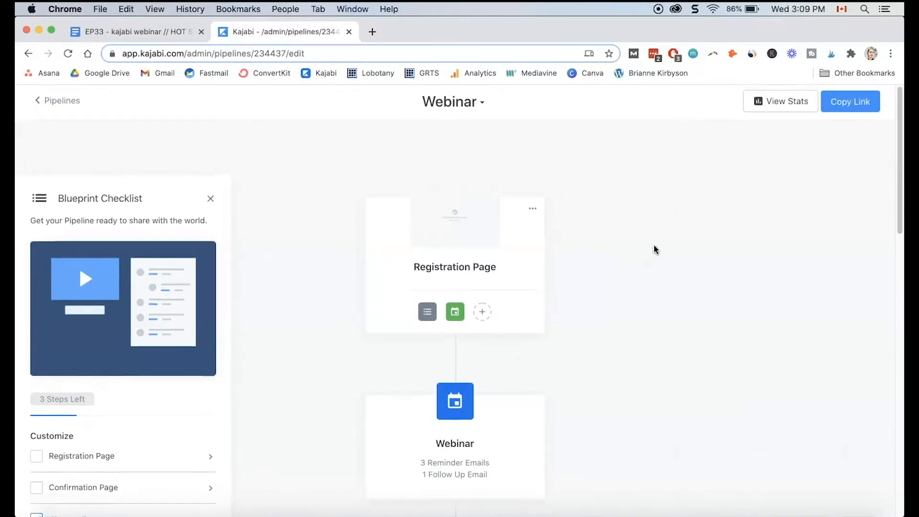
scroll(654, 248, down, 2)
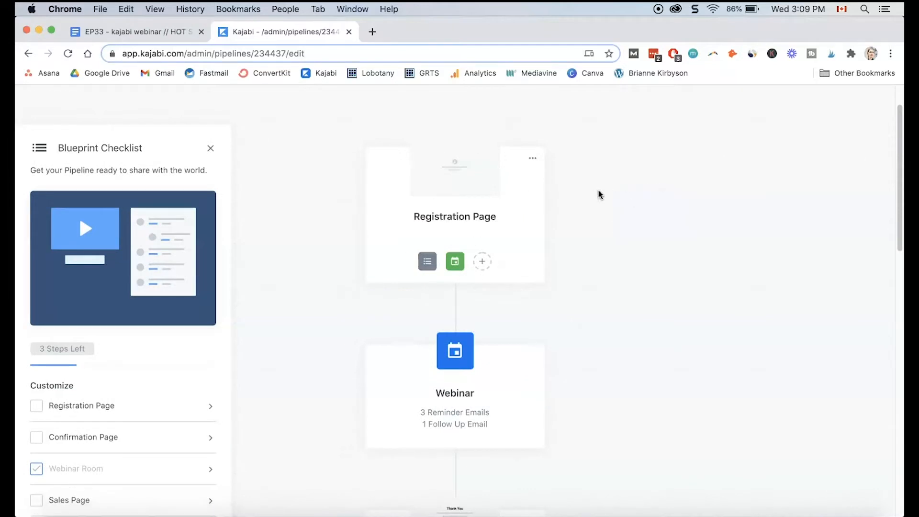
scroll(598, 191, down, 6)
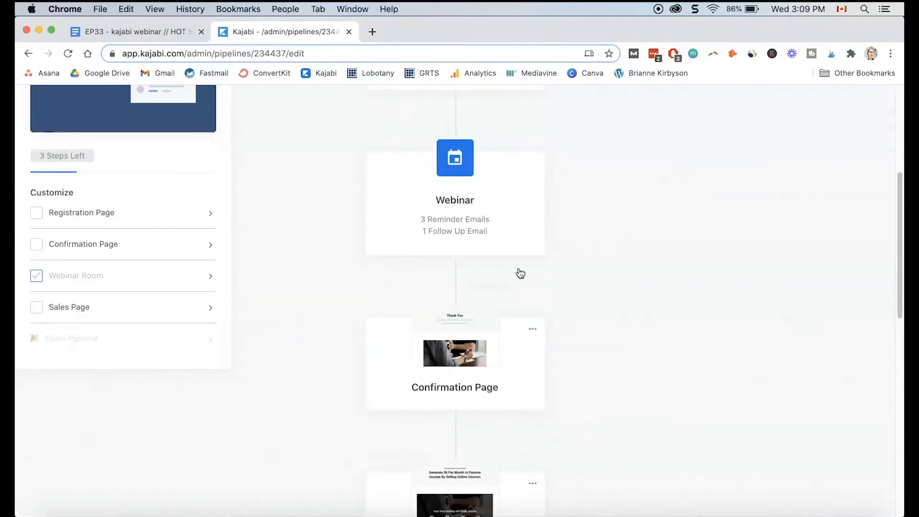
scroll(596, 218, down, 5)
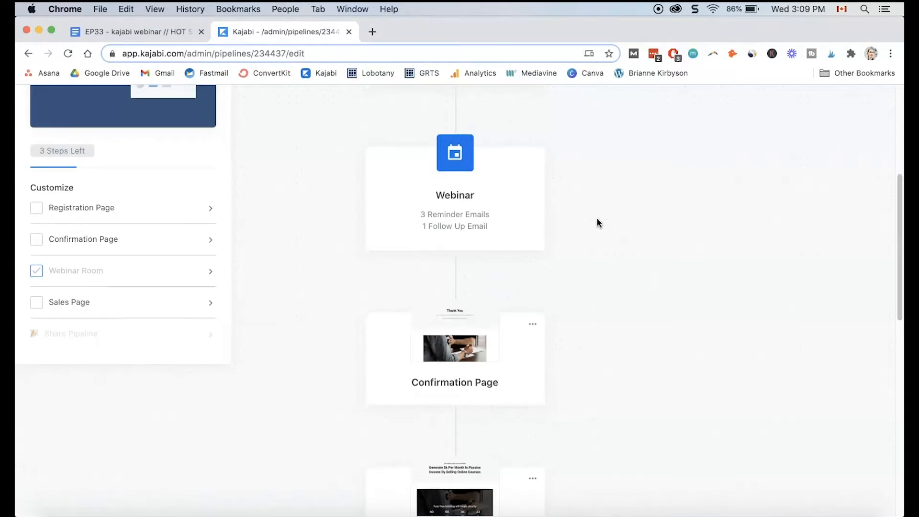
scroll(431, 225, down, 2)
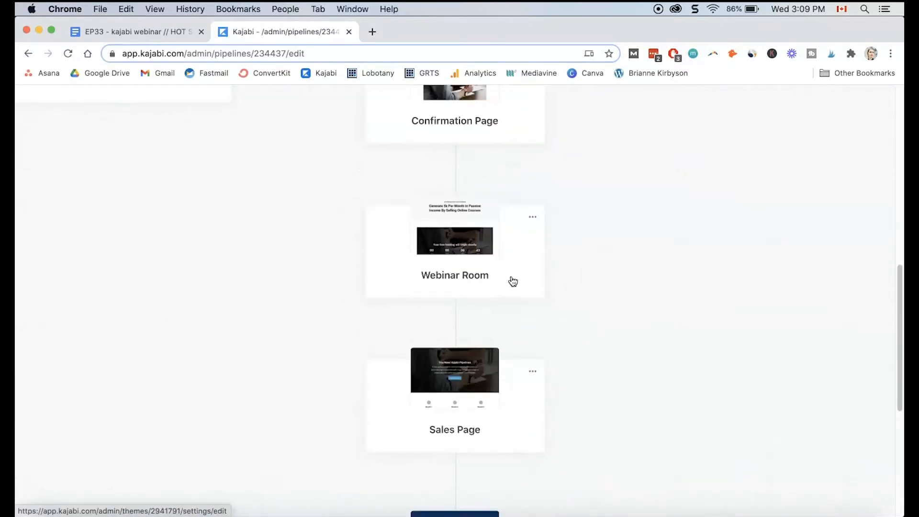
scroll(512, 281, down, 5)
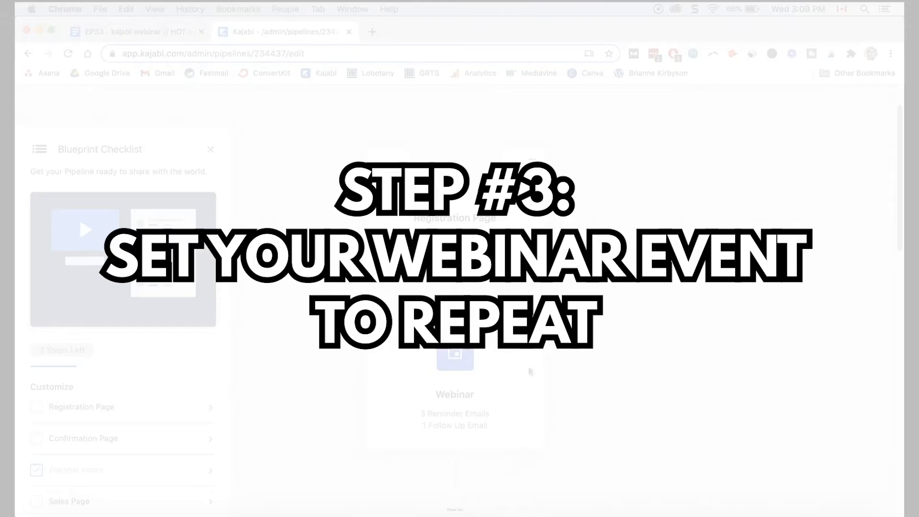
Open the pipeline's Webinar event and set its date to November 4, 2020, keeping the 9:00 PM start.
click(460, 368)
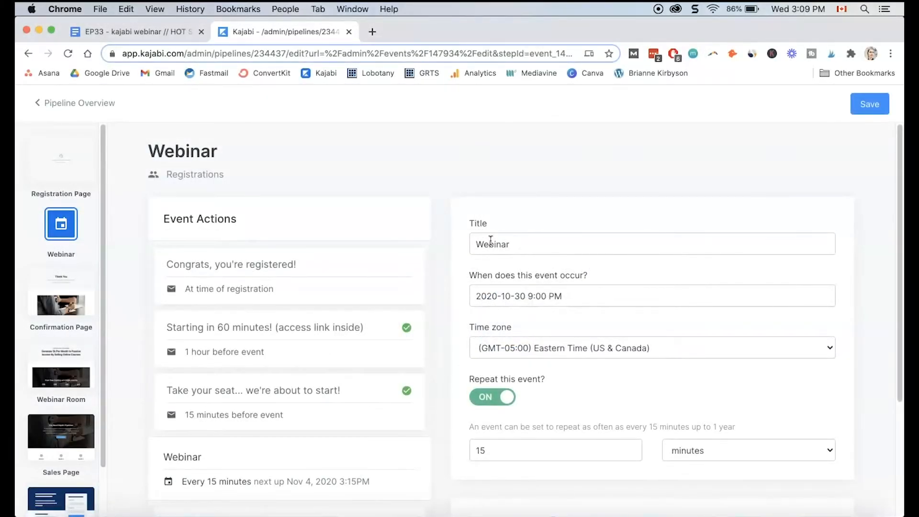
scroll(510, 236, down, 2)
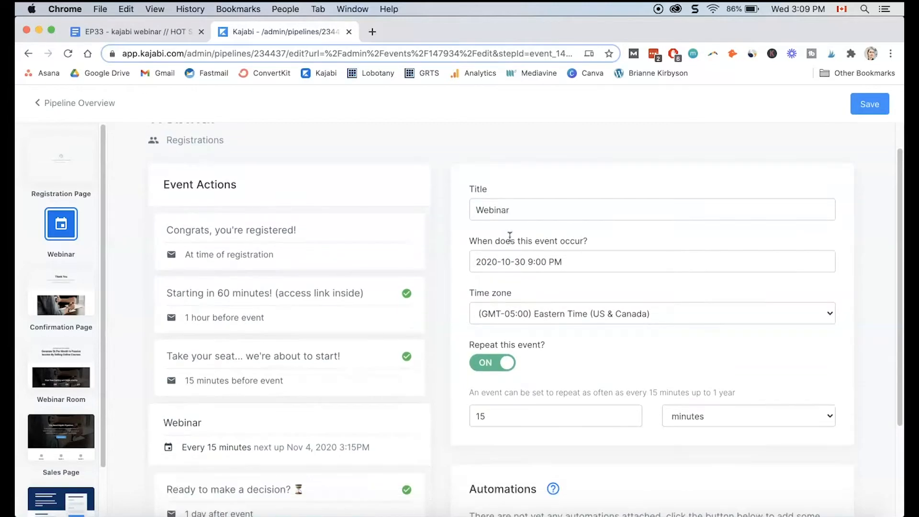
click(552, 267)
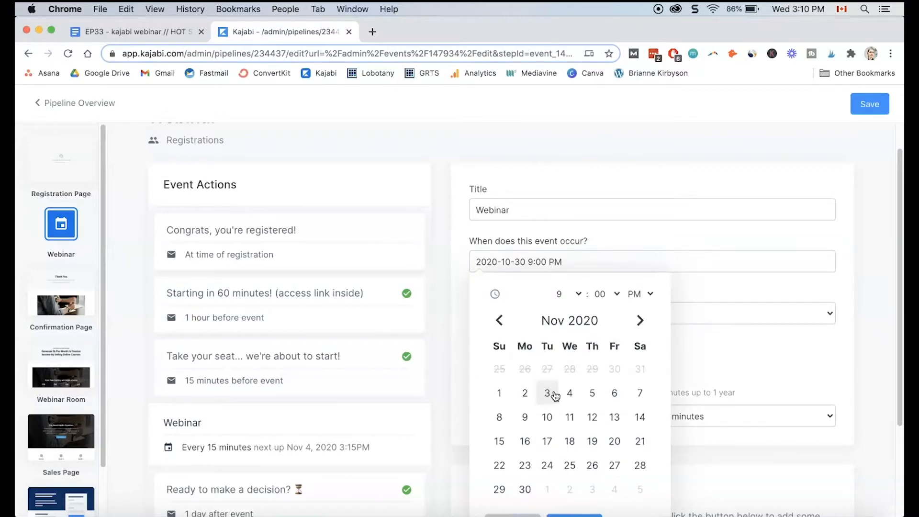
click(569, 395)
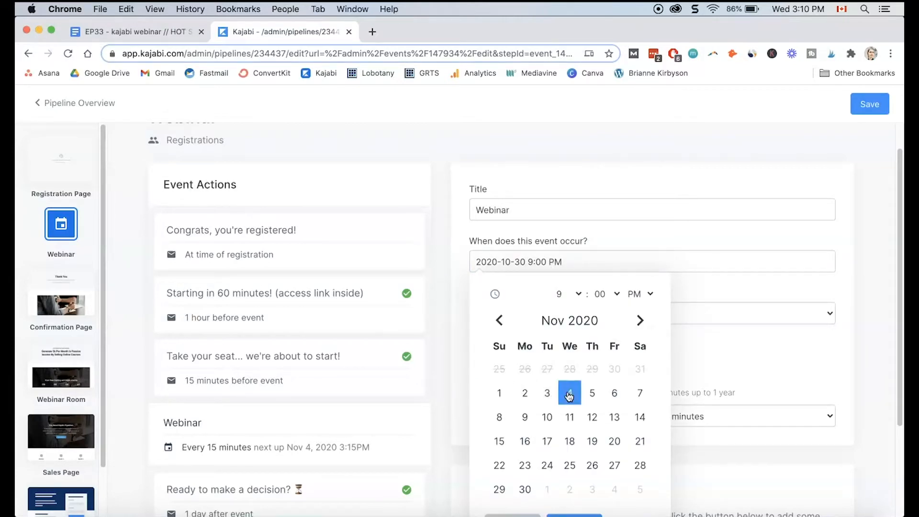
click(858, 258)
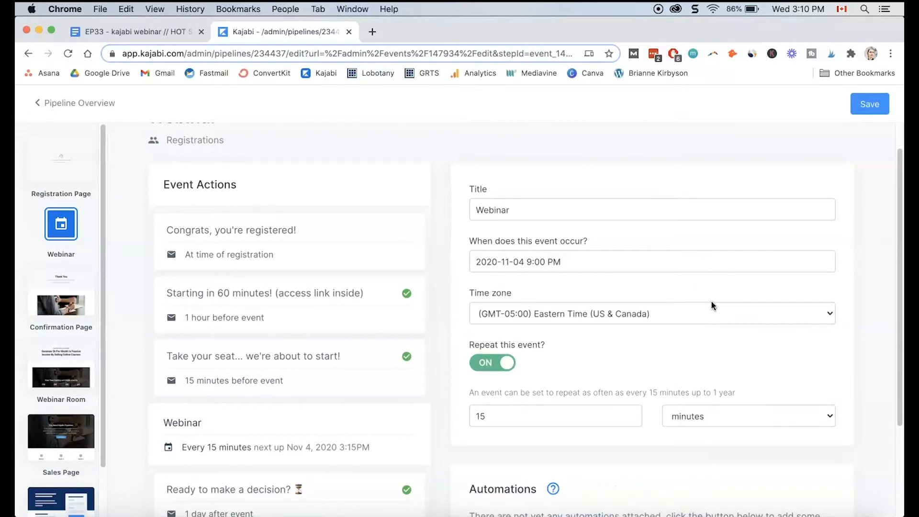
Set the Webinar event's repeat interval to 10, keeping minutes as the unit.
scroll(711, 300, down, 2)
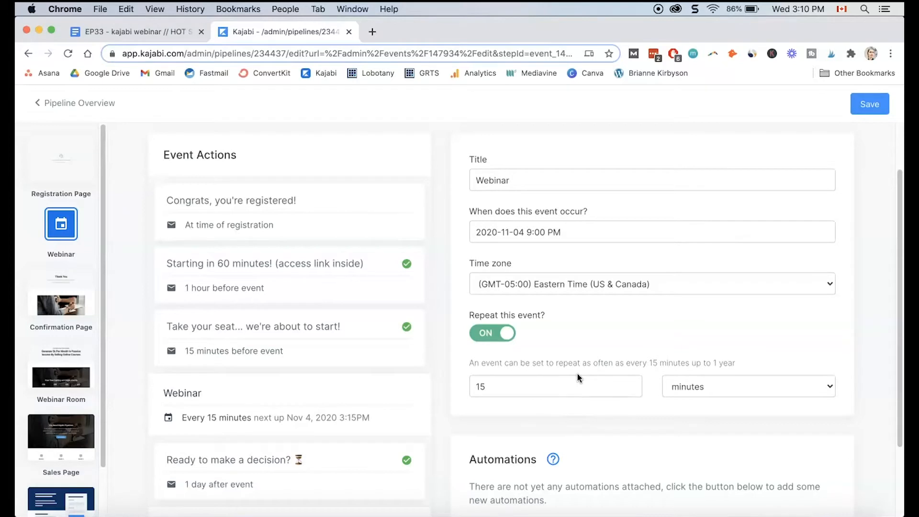
scroll(589, 364, down, 1)
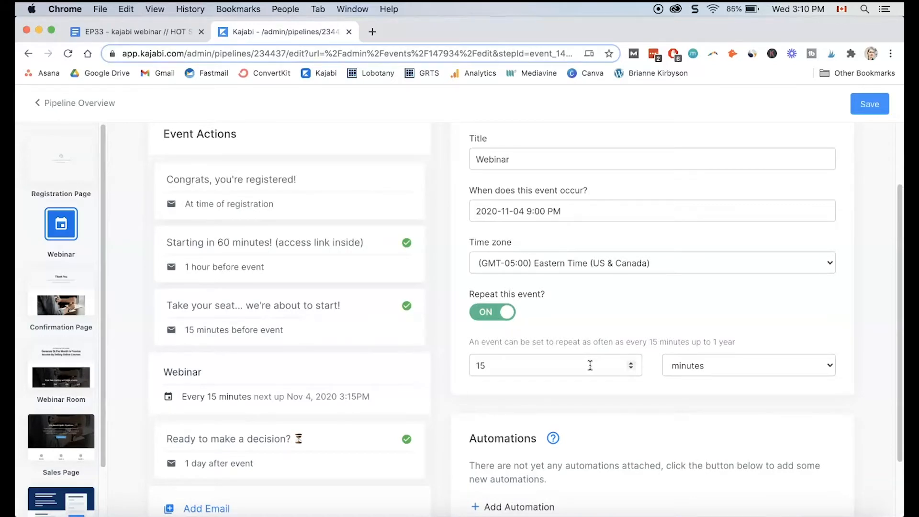
click(630, 367)
click(630, 367)
click(630, 367)
click(630, 368)
click(630, 367)
click(636, 337)
click(824, 370)
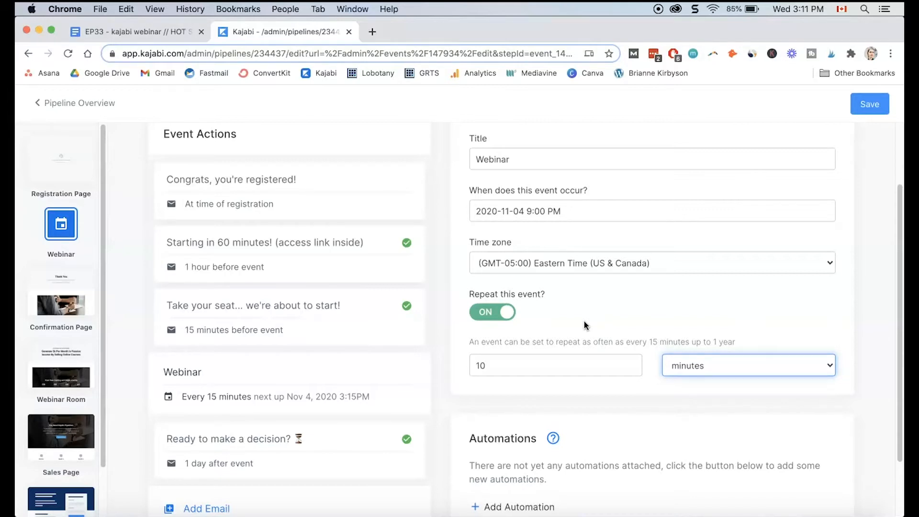
click(654, 336)
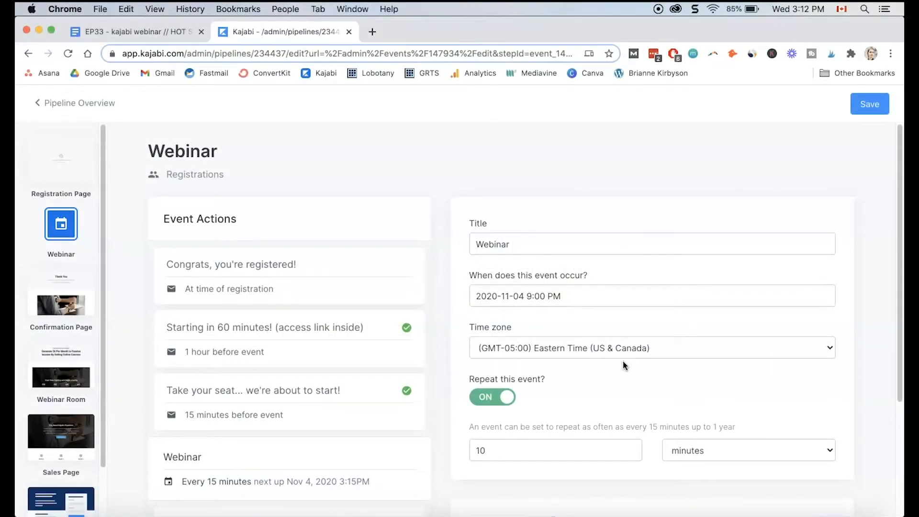
Open the "Congrats, you're registered!" event email and examine its body, including the workshop title, time, special link and training topics.
scroll(249, 216, down, 1)
scroll(259, 217, down, 2)
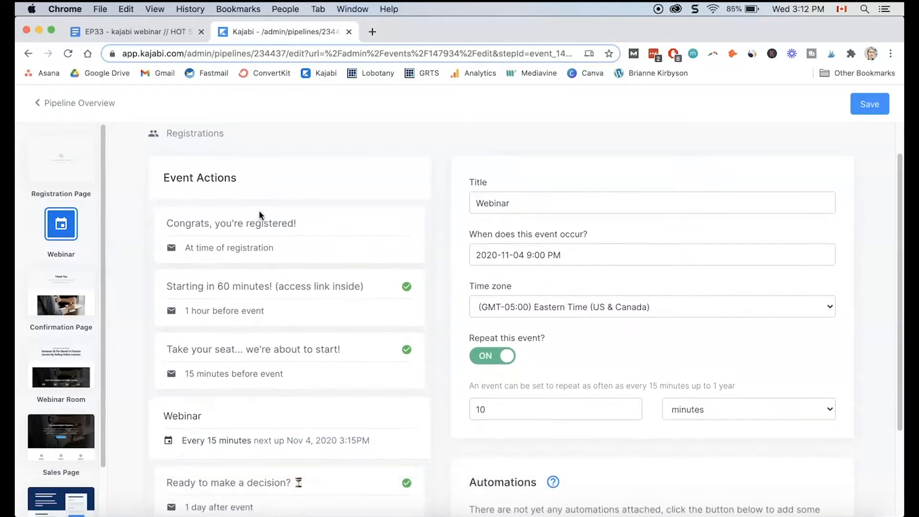
click(278, 228)
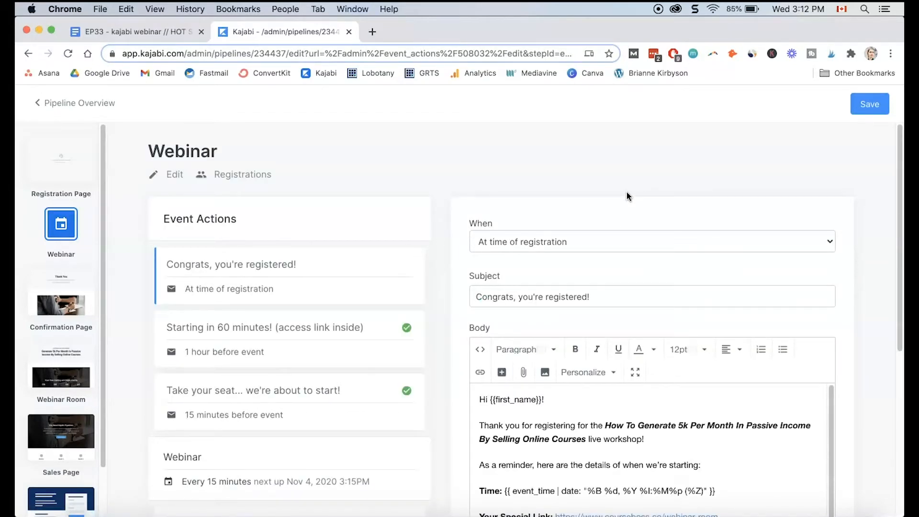
scroll(628, 195, down, 5)
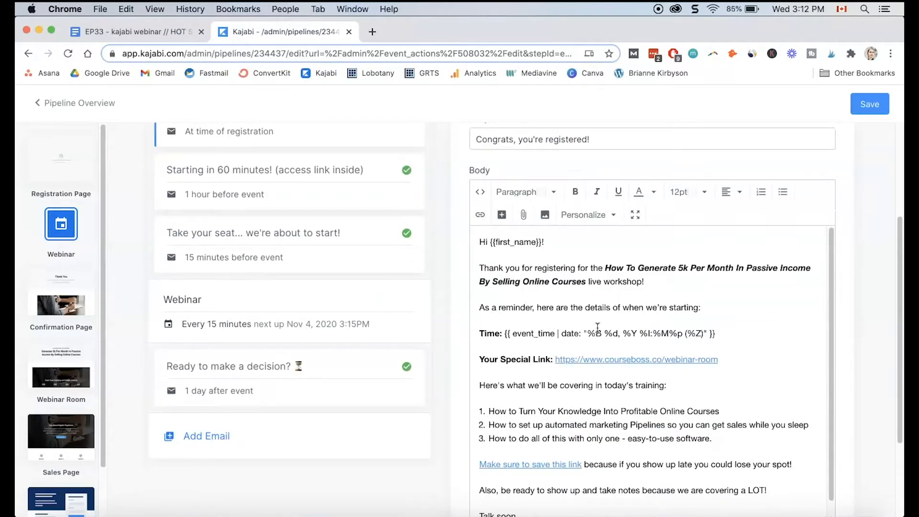
click(587, 280)
shift+click(604, 268)
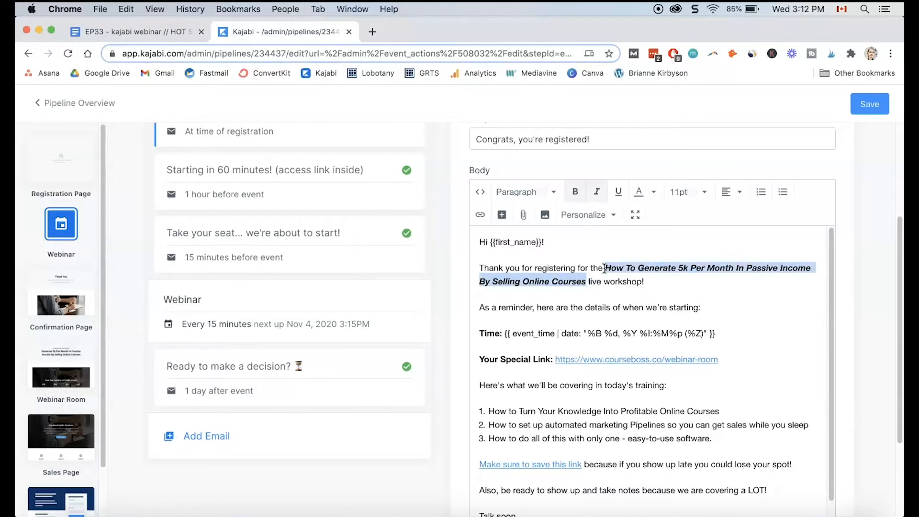
click(634, 300)
scroll(634, 300, down, 1)
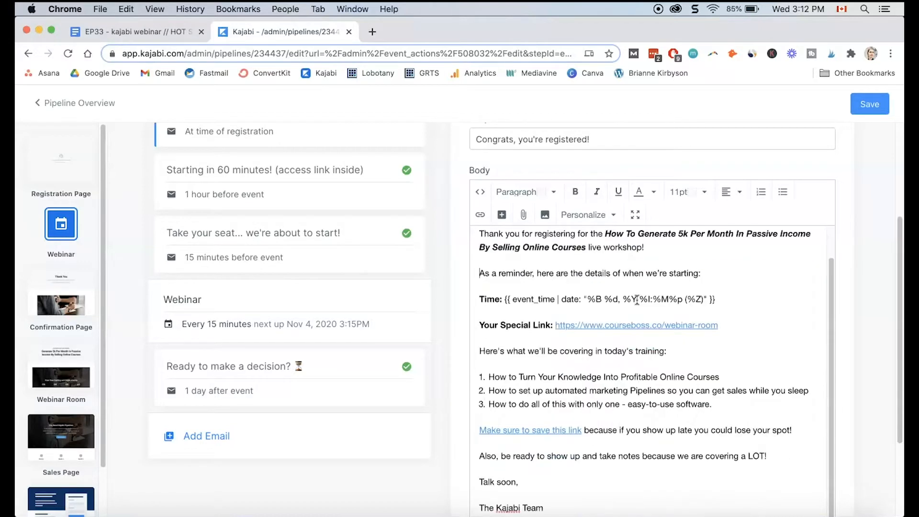
scroll(641, 322, down, 1)
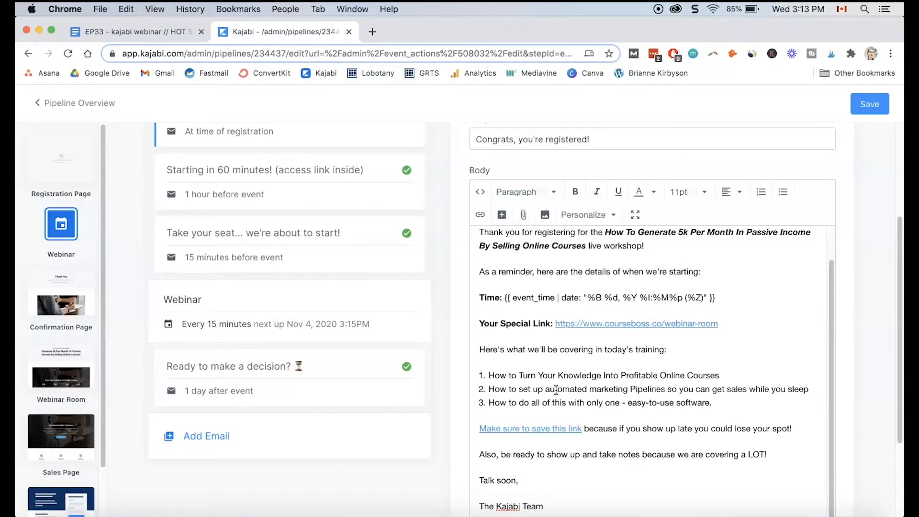
scroll(632, 389, up, 5)
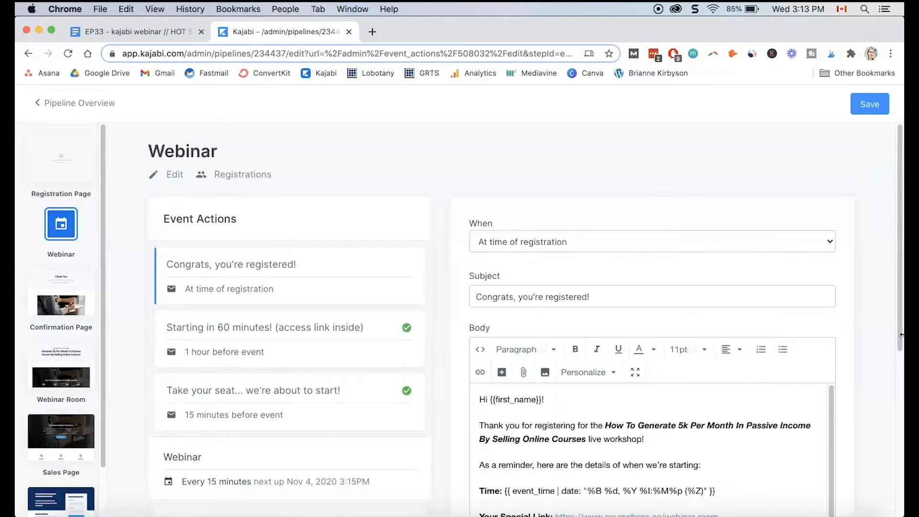
View the registration email's send-timing options, keep "At time of registration", and check the preview, test and removal options below its body.
scroll(901, 335, down, 1)
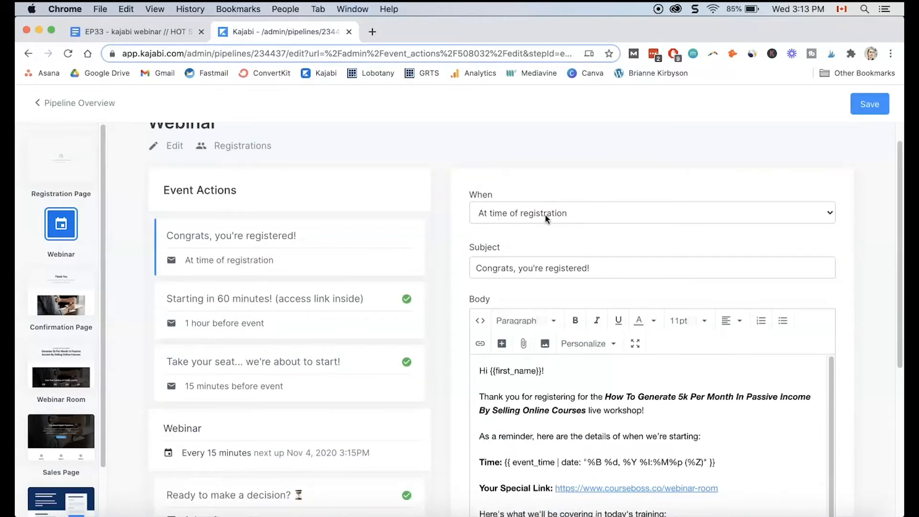
click(830, 214)
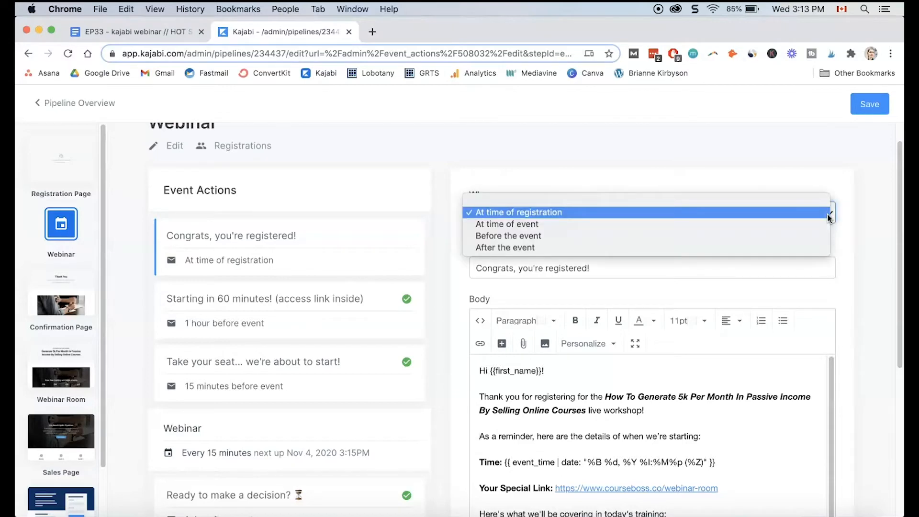
click(825, 213)
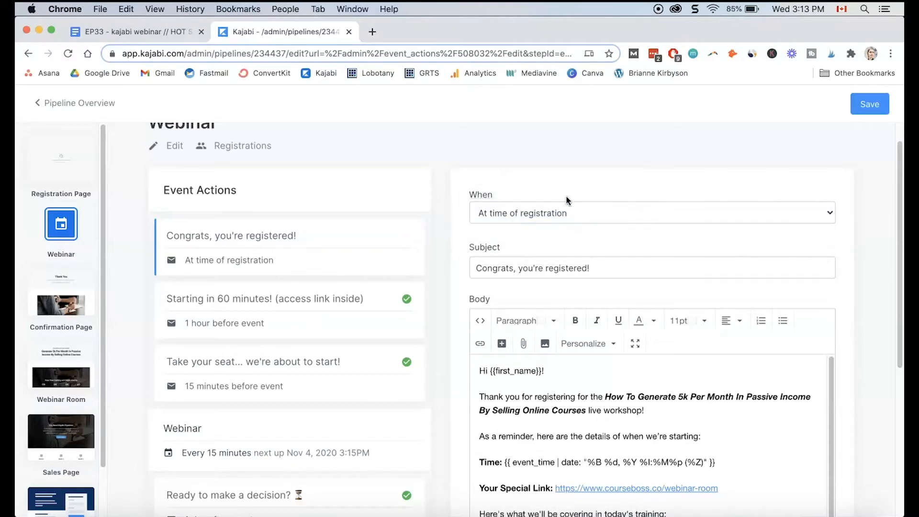
scroll(356, 284, down, 5)
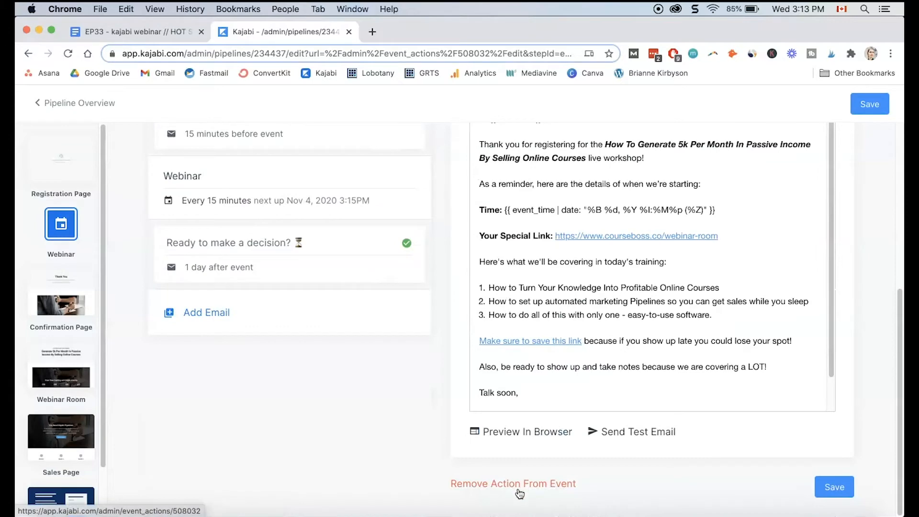
scroll(419, 433, up, 6)
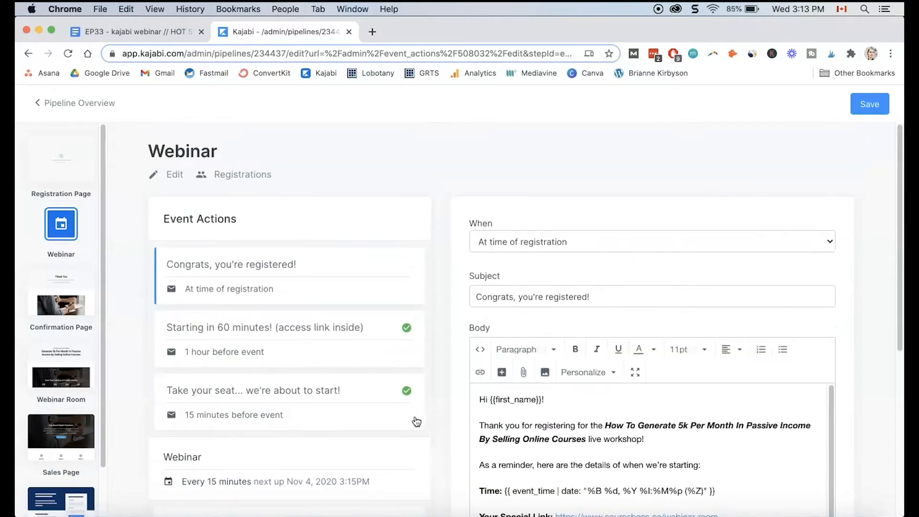
Examine the Webinar event's scheduled emails, then open the "Ready to make a decision?" follow-up email and read its body and offer link.
scroll(397, 334, down, 3)
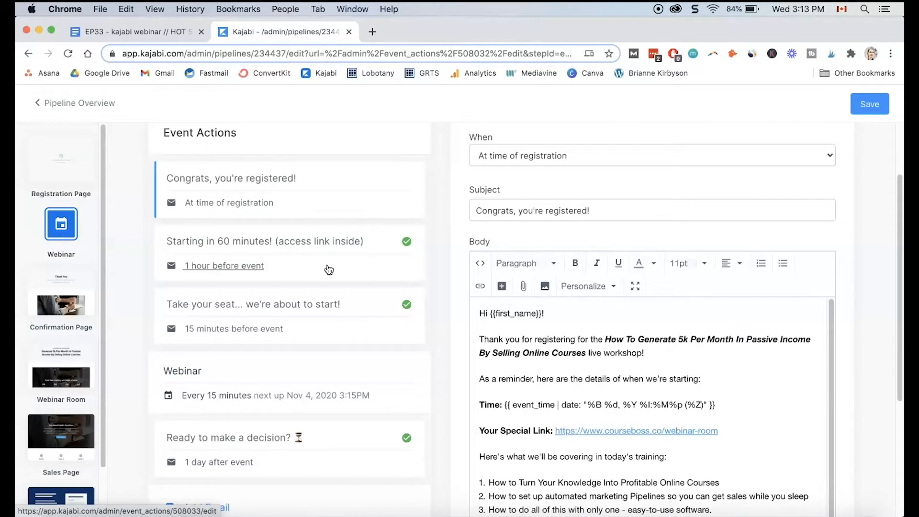
scroll(328, 269, down, 2)
scroll(287, 207, up, 2)
scroll(233, 274, down, 5)
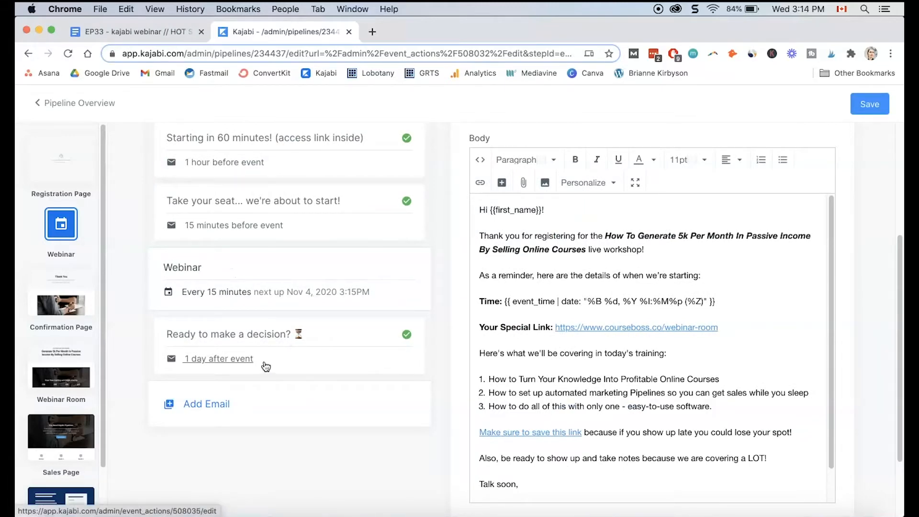
click(258, 342)
click(547, 193)
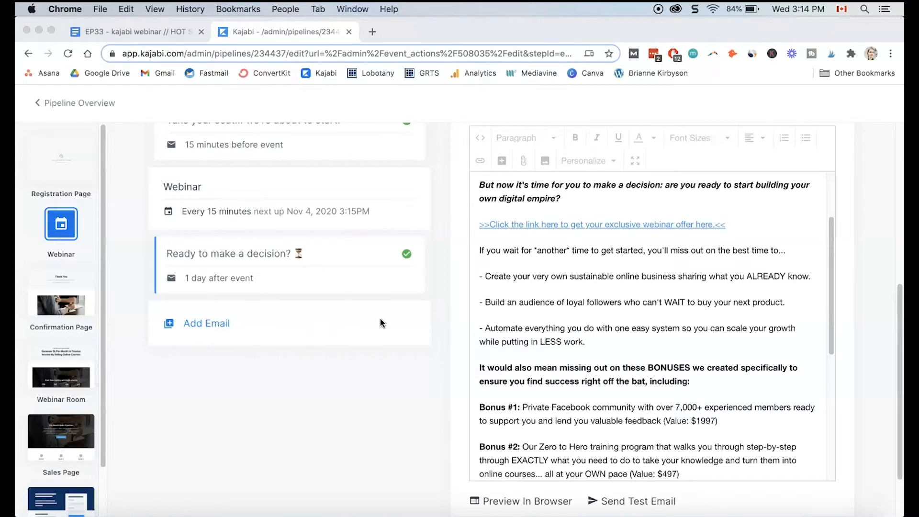
scroll(421, 327, down, 3)
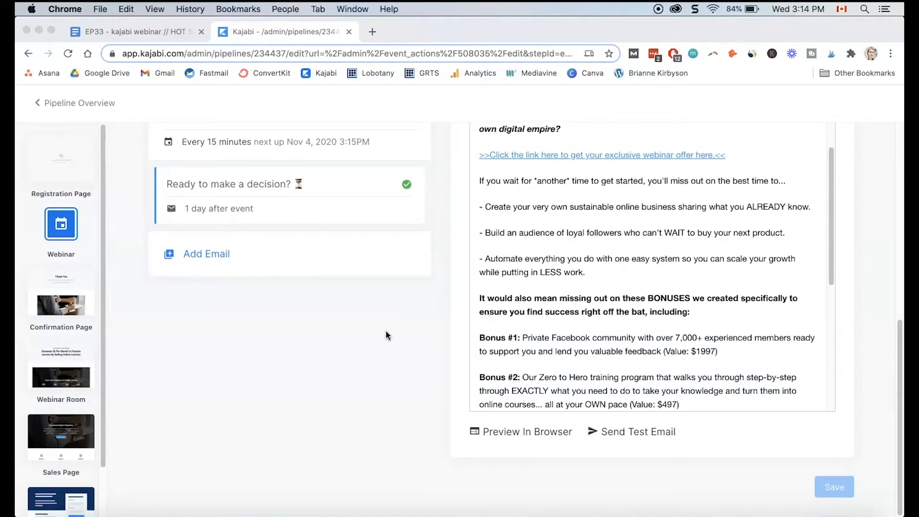
scroll(360, 338, up, 1)
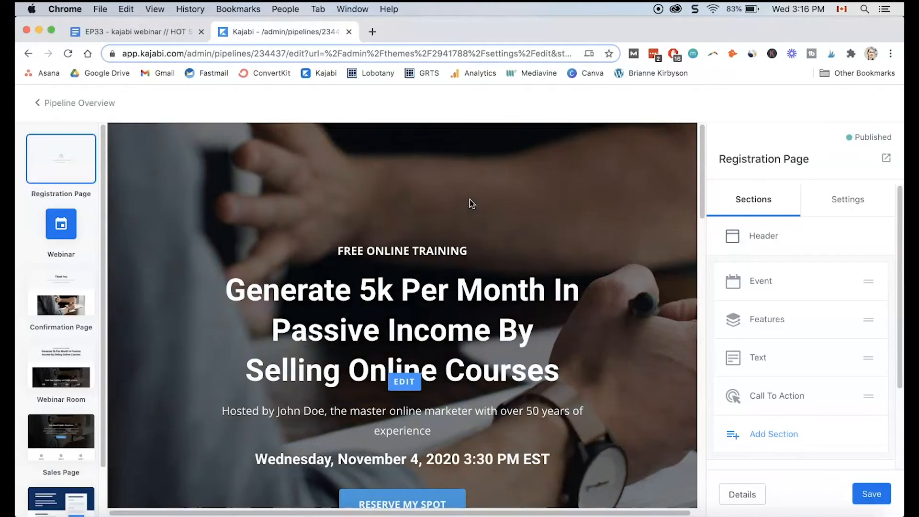
Examine the Registration Page from headline to sign-up section, opening the Event section's settings from the date line.
scroll(469, 199, down, 2)
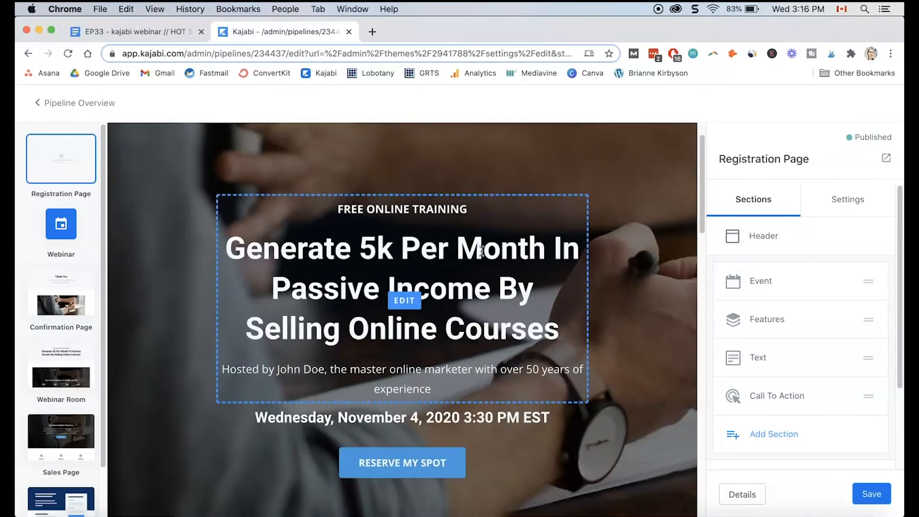
scroll(481, 250, down, 4)
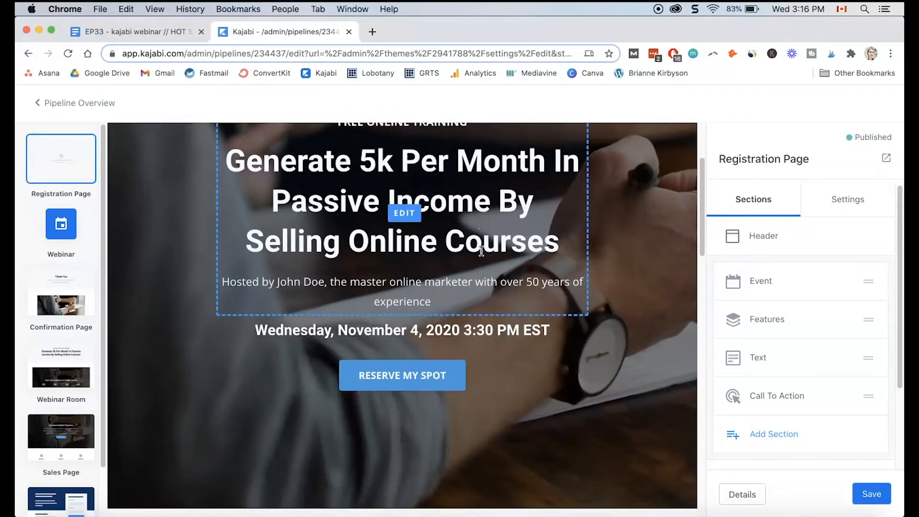
click(466, 330)
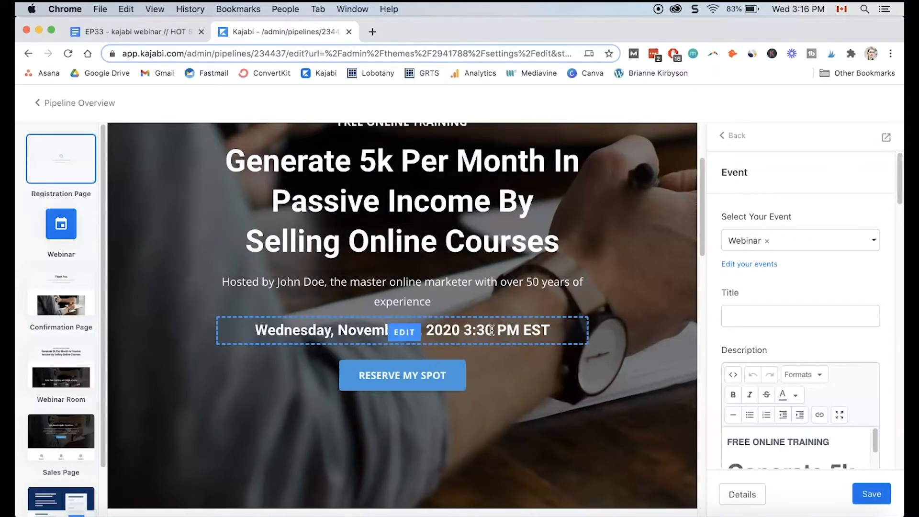
scroll(548, 360, down, 5)
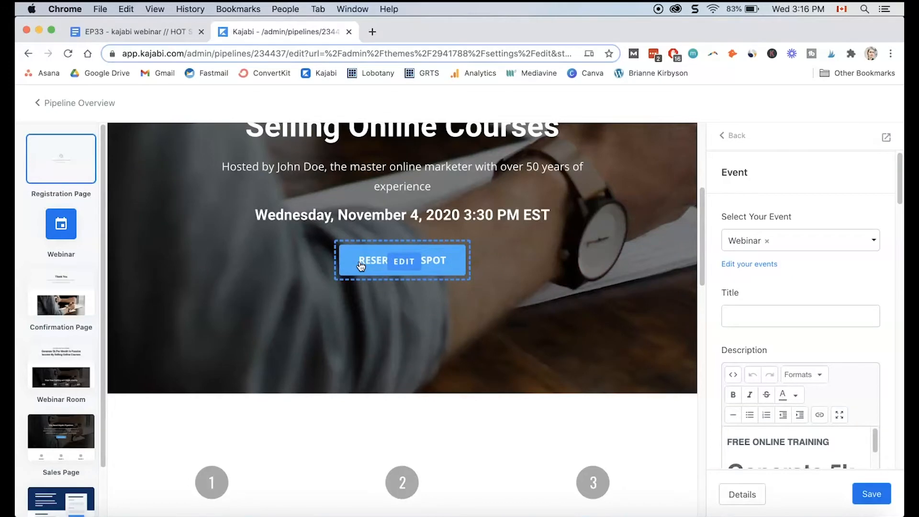
scroll(396, 294, down, 10)
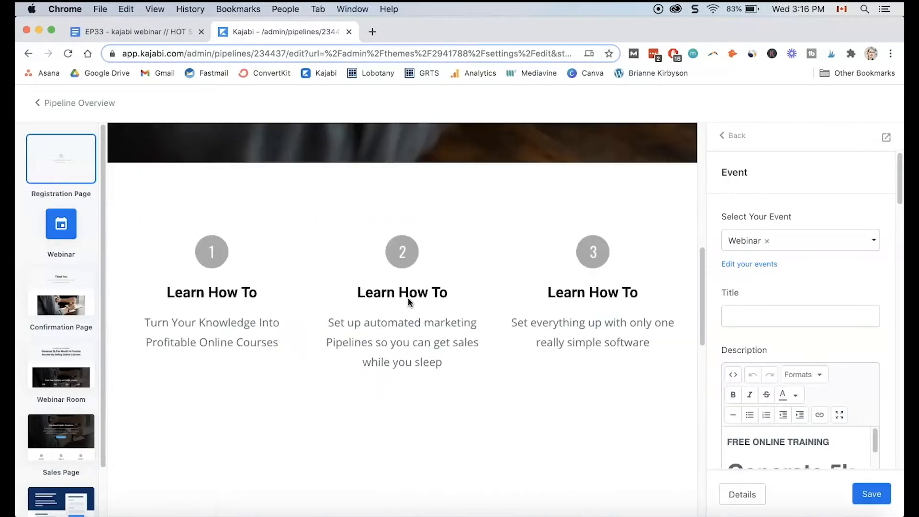
scroll(399, 331, down, 20)
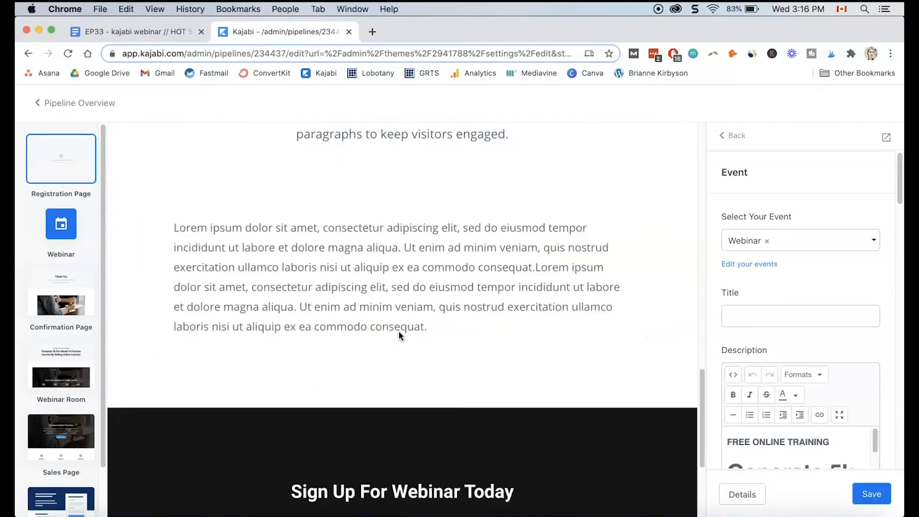
scroll(401, 330, up, 20)
scroll(403, 328, down, 20)
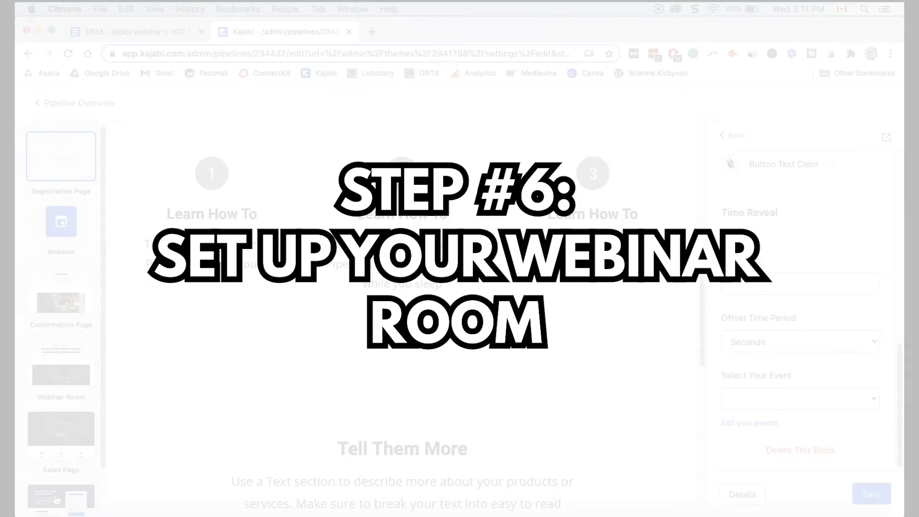
Open the Webinar Room page and examine the content shown before the event, at event start and during the event.
click(58, 381)
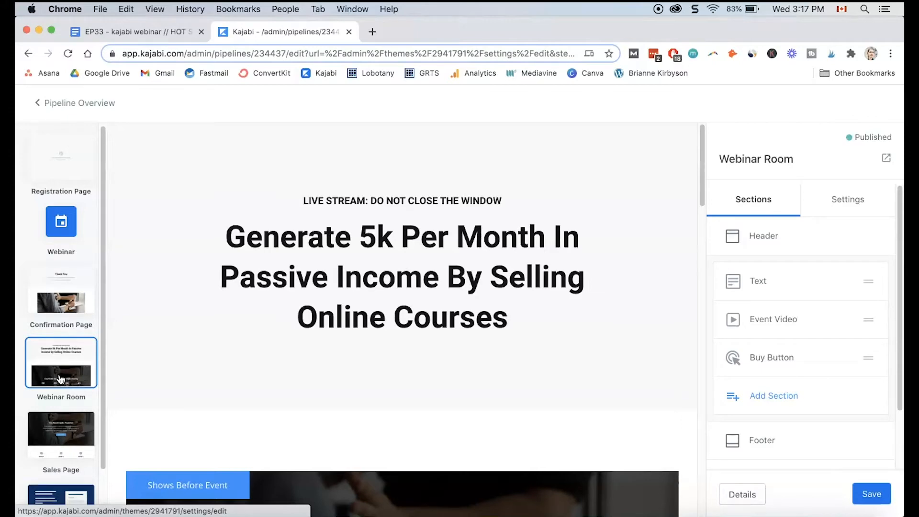
scroll(415, 280, down, 5)
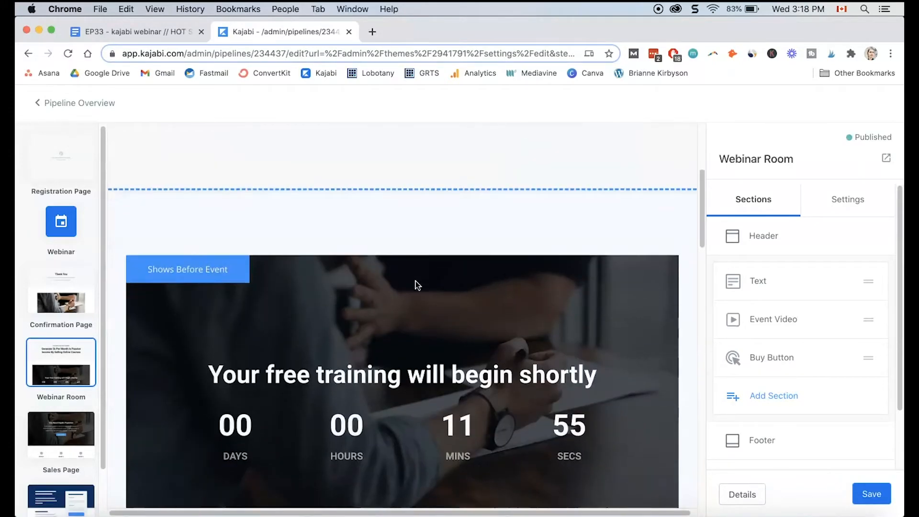
scroll(417, 282, down, 2)
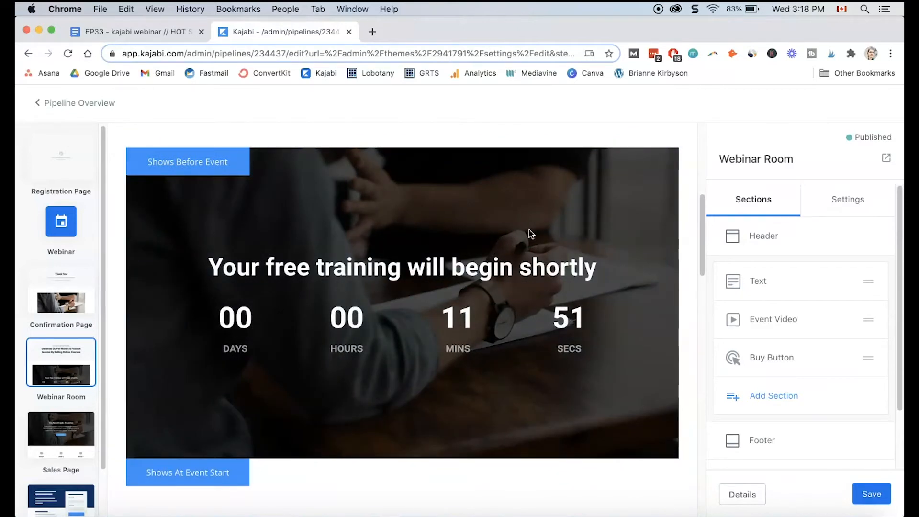
mouse_move(549, 345)
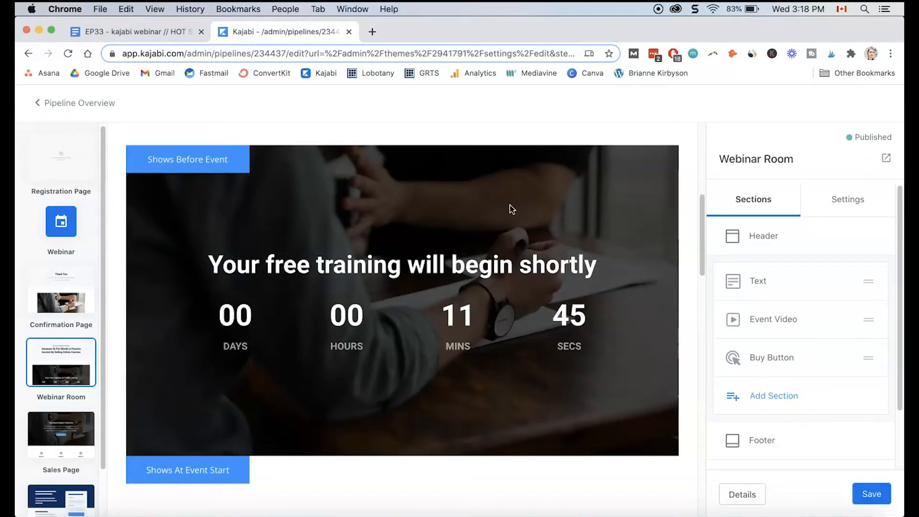
scroll(480, 243, down, 3)
scroll(469, 301, down, 5)
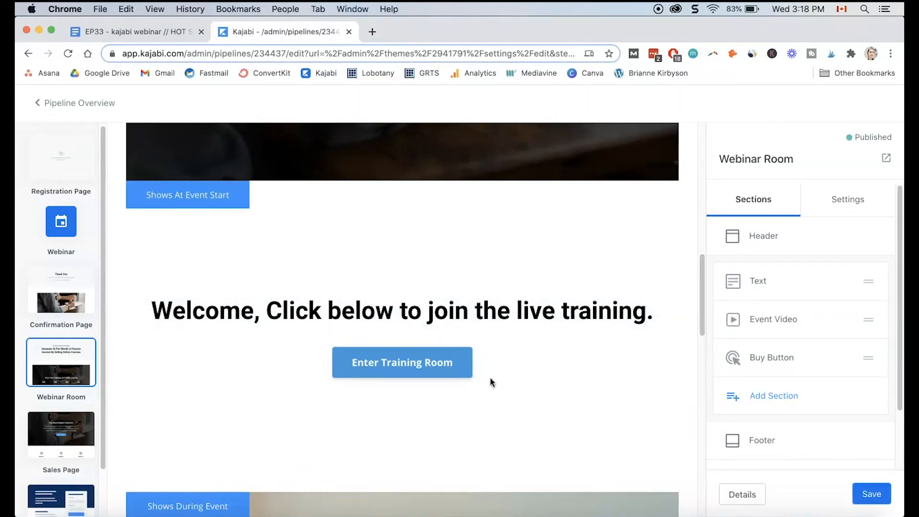
scroll(486, 336, down, 8)
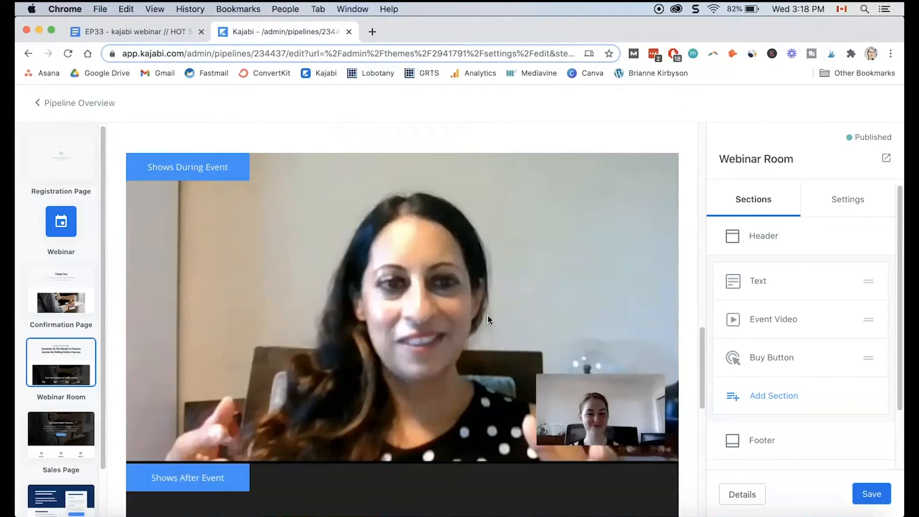
Open the Event Video section's settings and view the During Event video and its available actions.
click(447, 237)
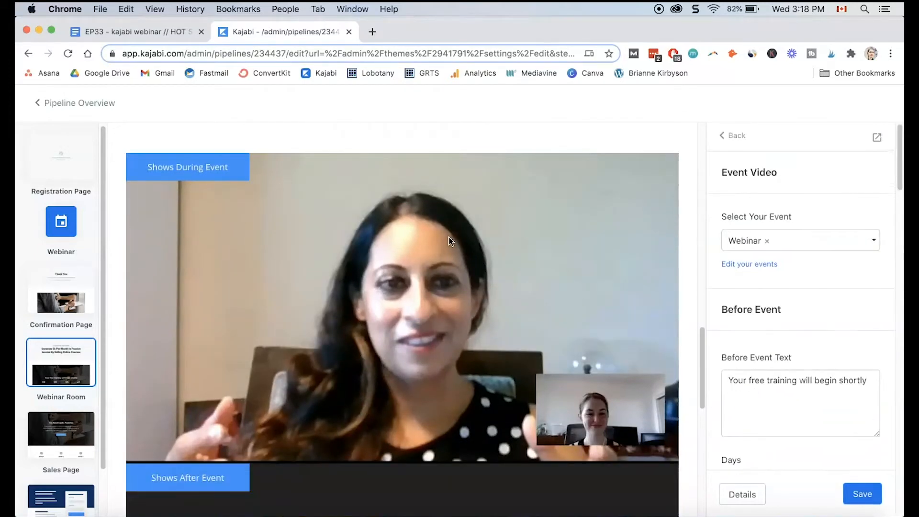
scroll(850, 294, down, 12)
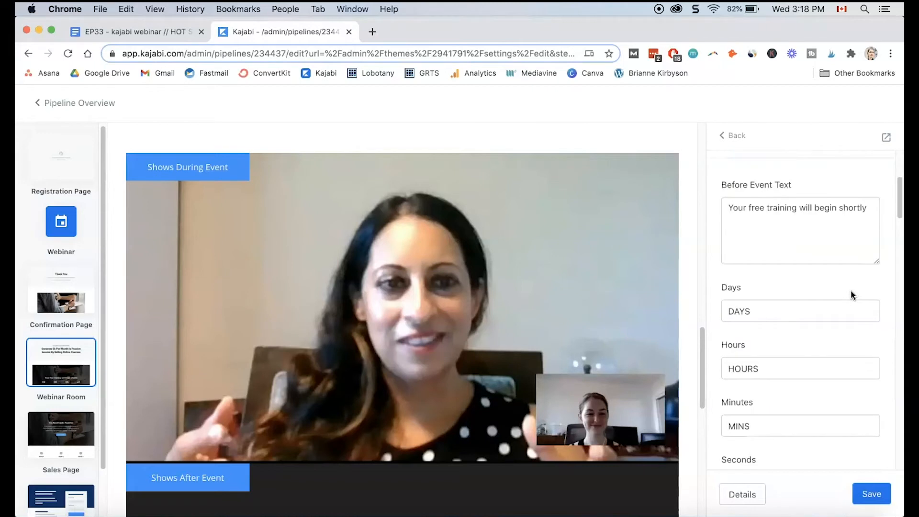
scroll(852, 290, down, 15)
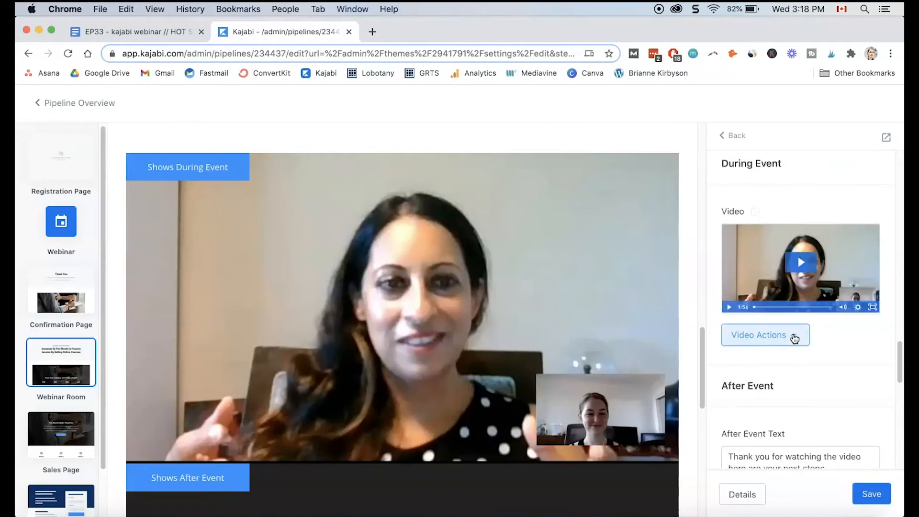
scroll(795, 340, up, 3)
scroll(796, 344, down, 3)
click(795, 339)
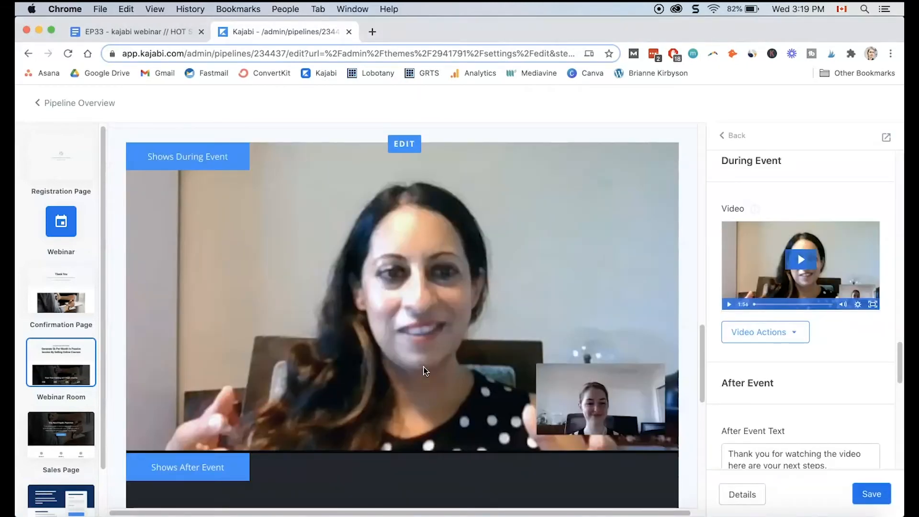
Examine the Webinar Room's after-event message and its "Click here to claim" button.
scroll(422, 371, down, 5)
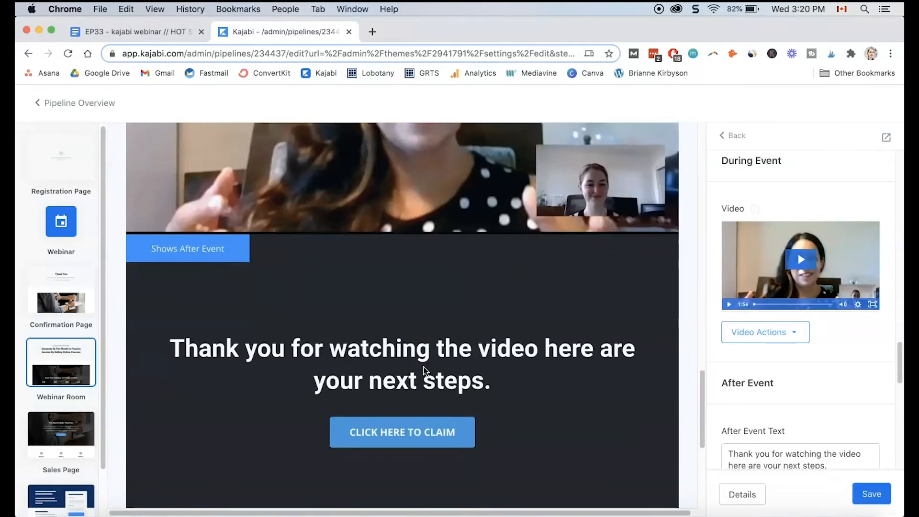
scroll(423, 371, down, 3)
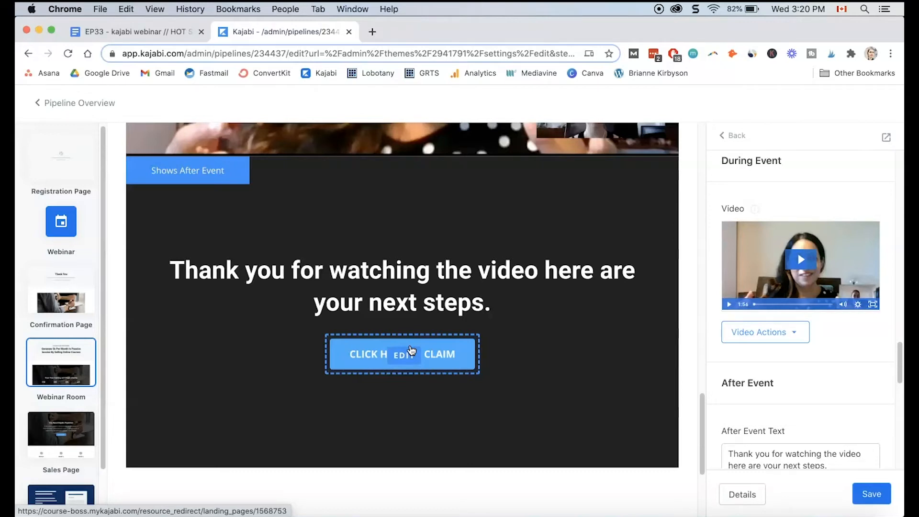
scroll(410, 232, down, 4)
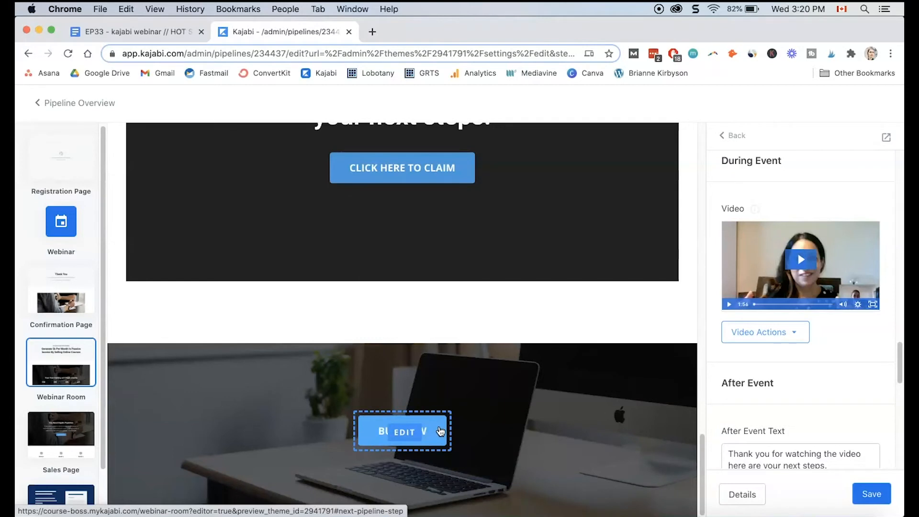
Open the Buy Now button's settings and select the Webinar event for its Time Reveal.
click(440, 432)
scroll(813, 311, down, 10)
scroll(828, 328, up, 5)
scroll(828, 328, down, 10)
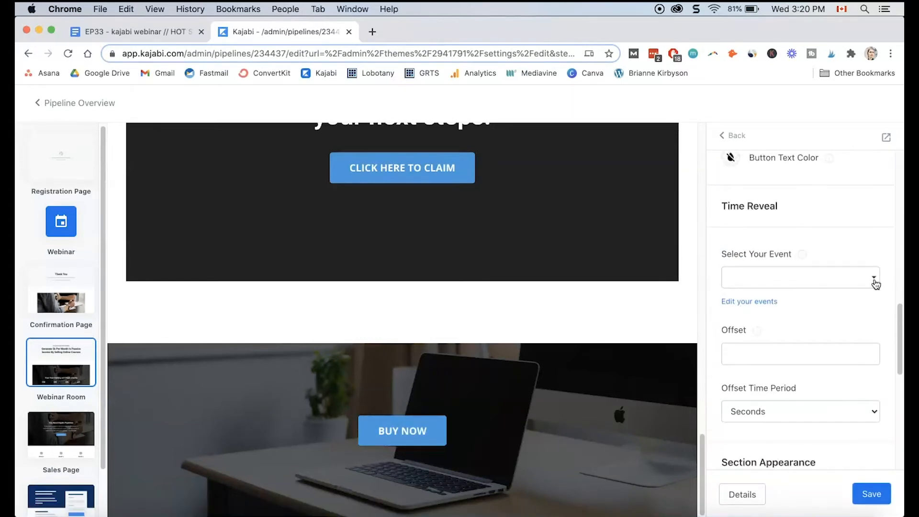
click(873, 279)
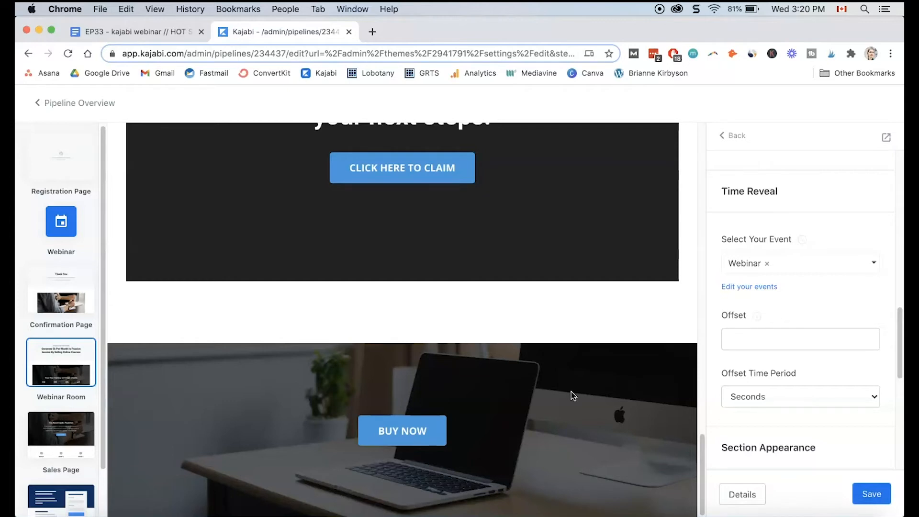
Set the Buy Now button's Time Reveal offset to 60, with minutes as the offset time period.
click(869, 401)
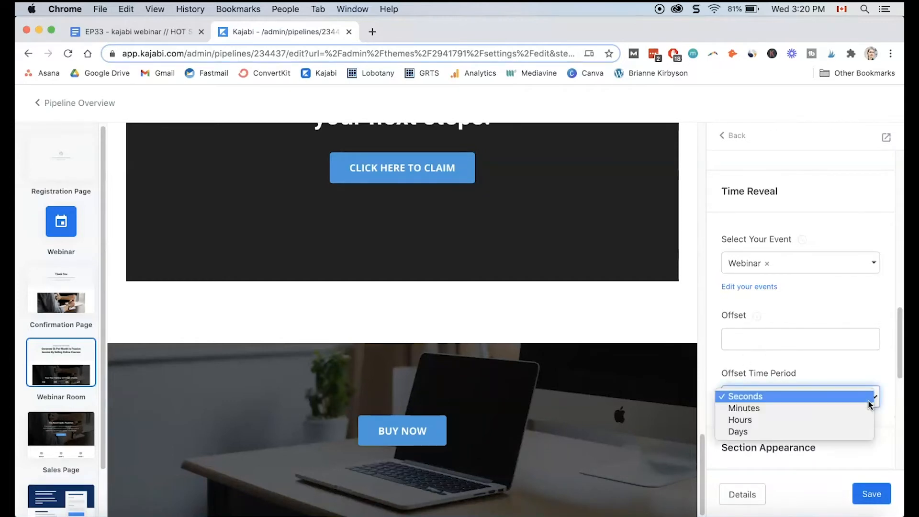
click(857, 408)
click(761, 337)
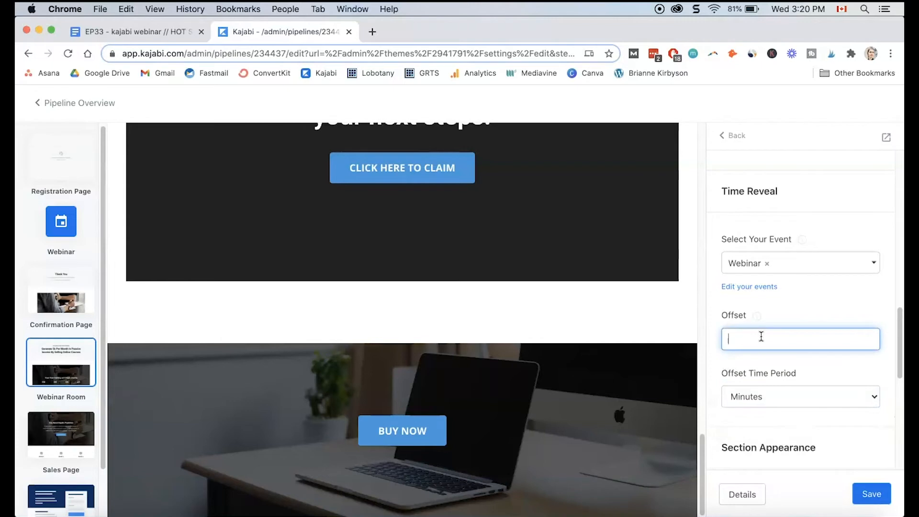
text(60)
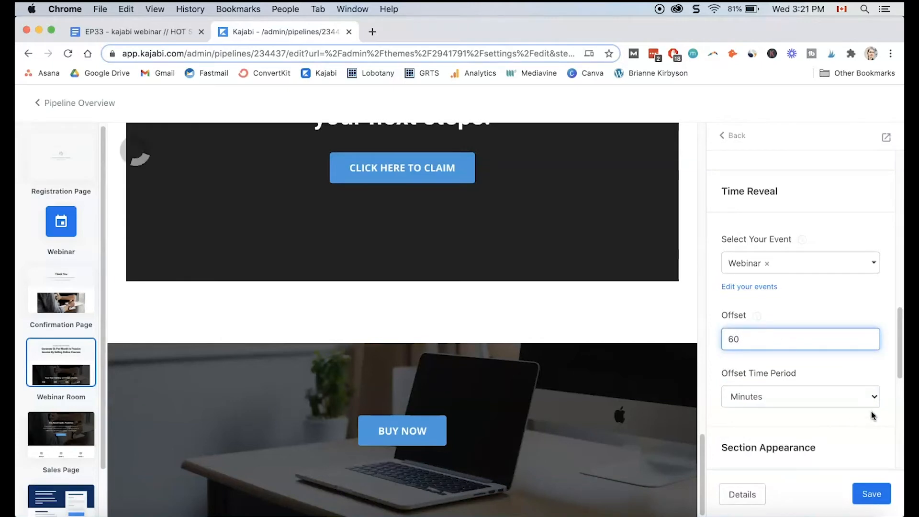
click(870, 319)
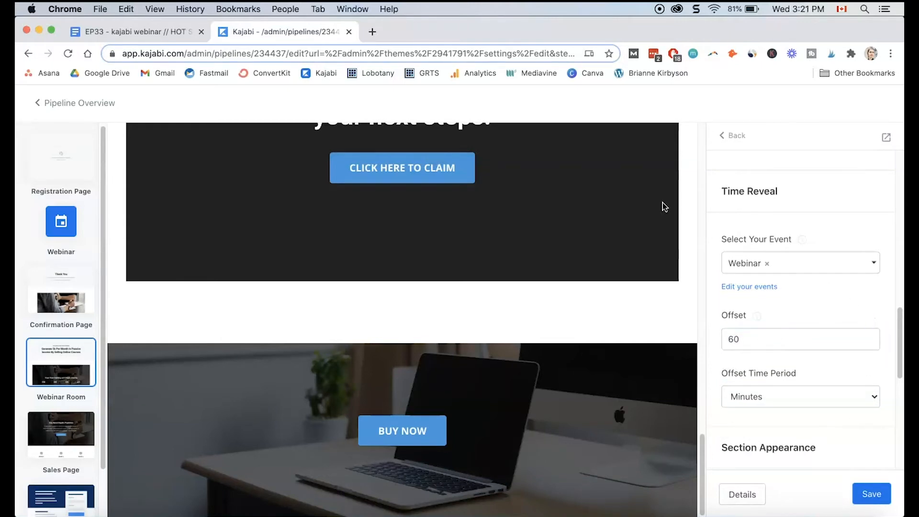
Leave the Webinar Room without saving, open the Sales Page and look through its sections down to the final call to action.
scroll(564, 355, down, 1)
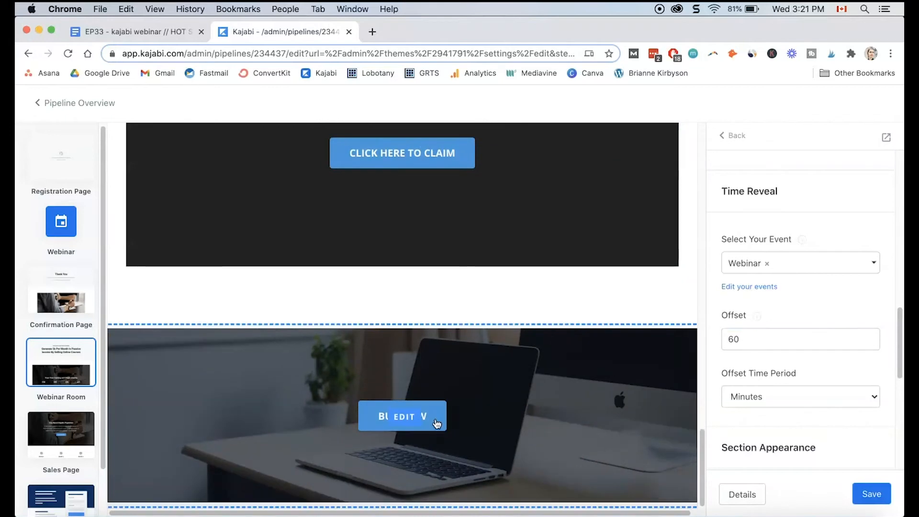
scroll(332, 440, down, 1)
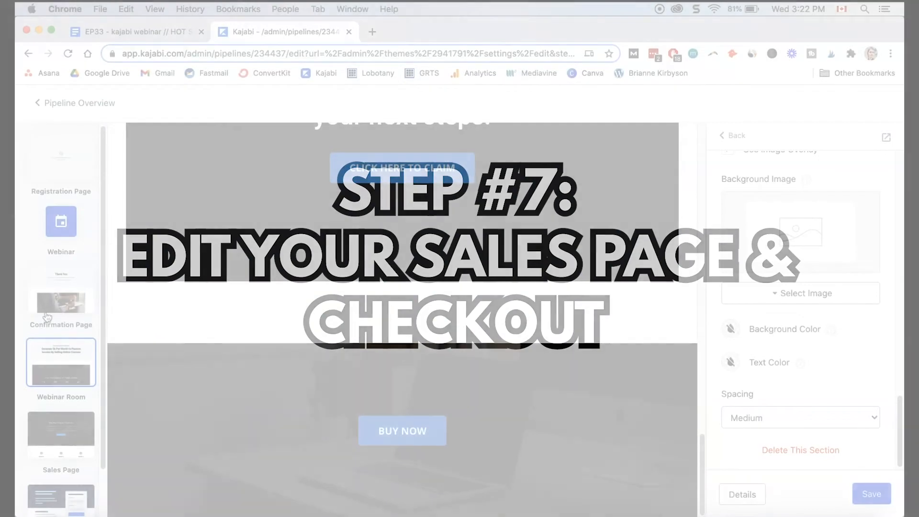
scroll(87, 371, down, 3)
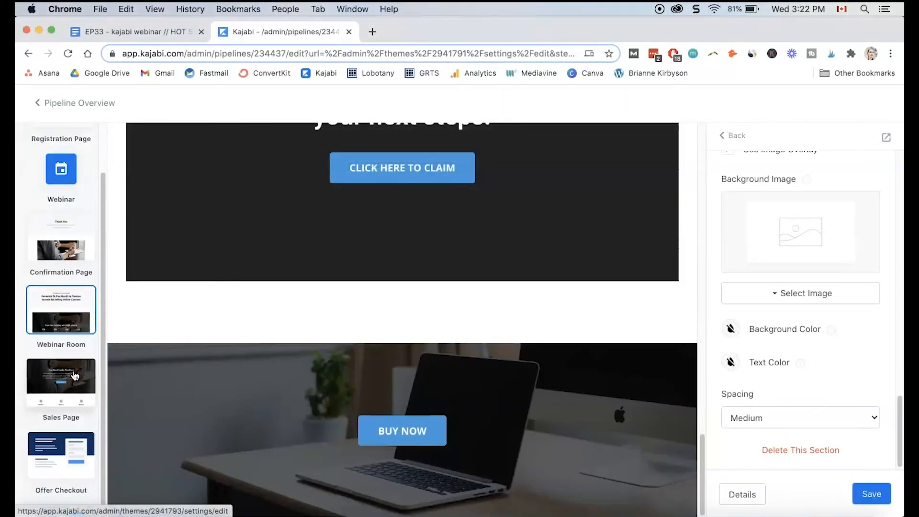
click(61, 374)
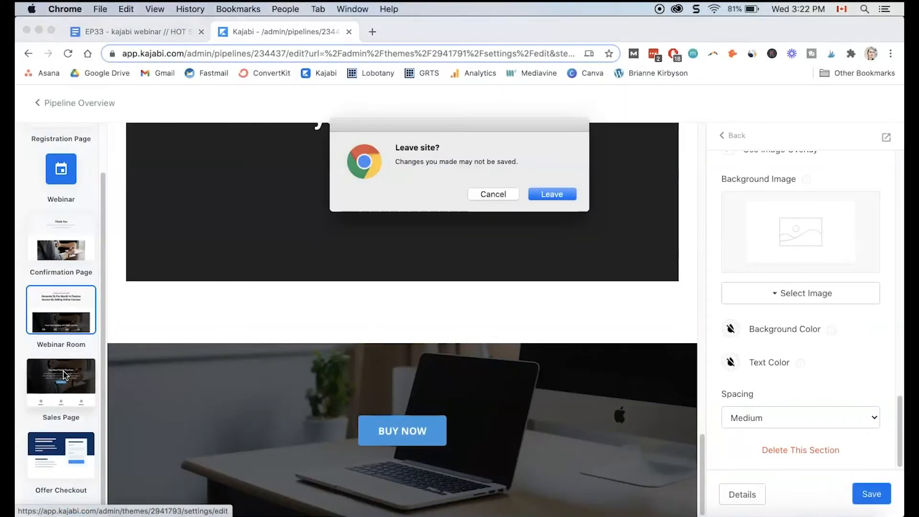
key(Return)
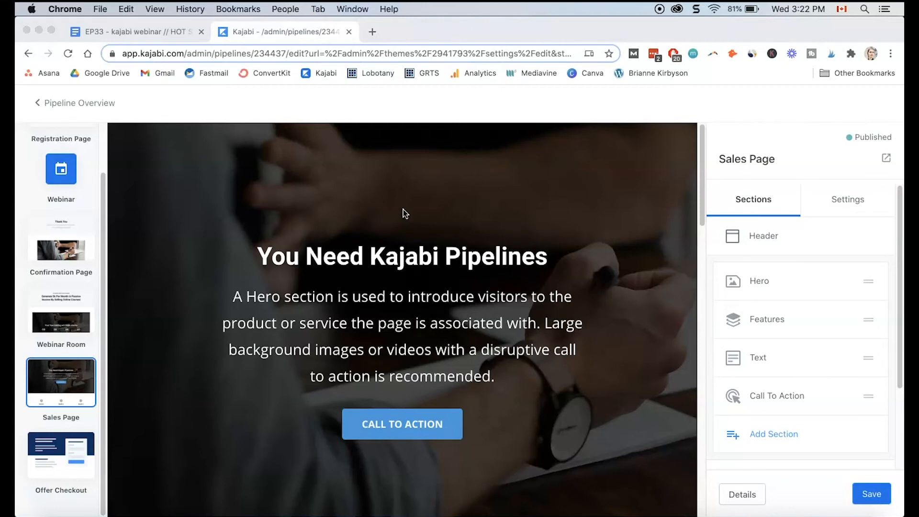
scroll(576, 242, down, 10)
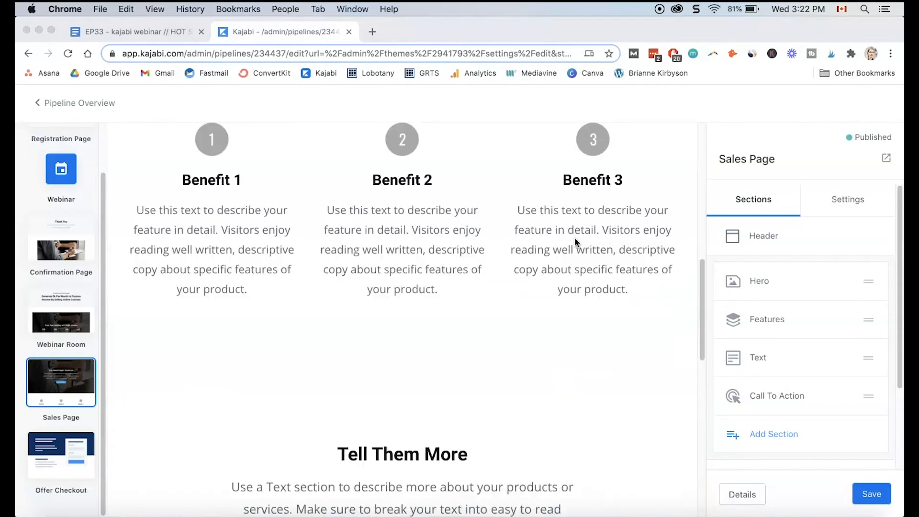
scroll(575, 237, down, 10)
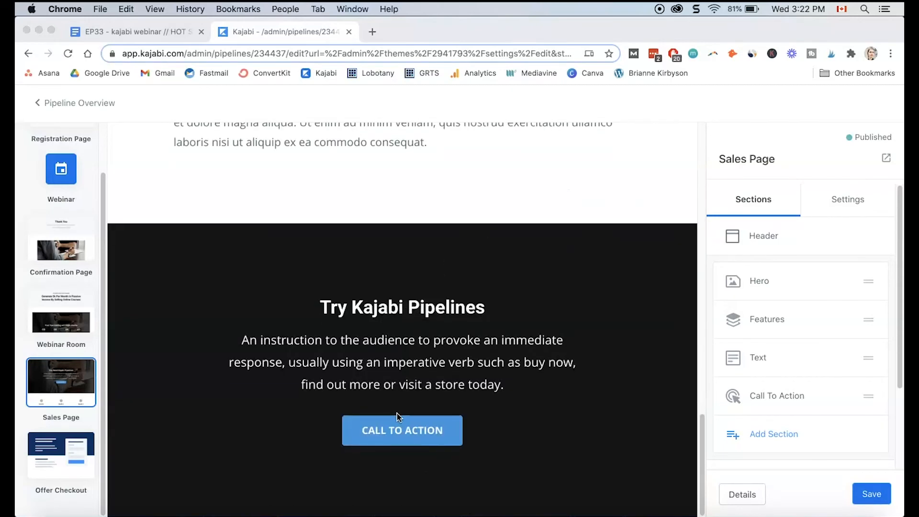
Open the Offer Checkout step, preview its checkout page in full, and close the preview.
click(62, 446)
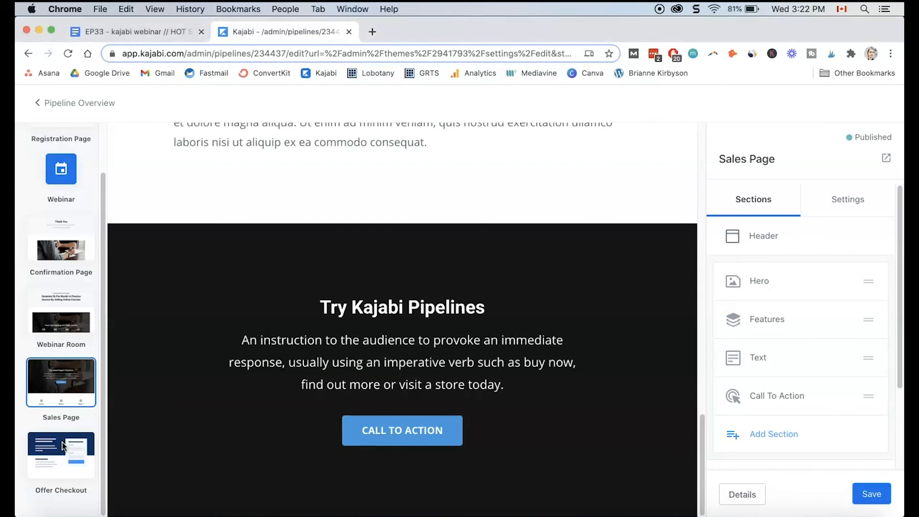
click(64, 446)
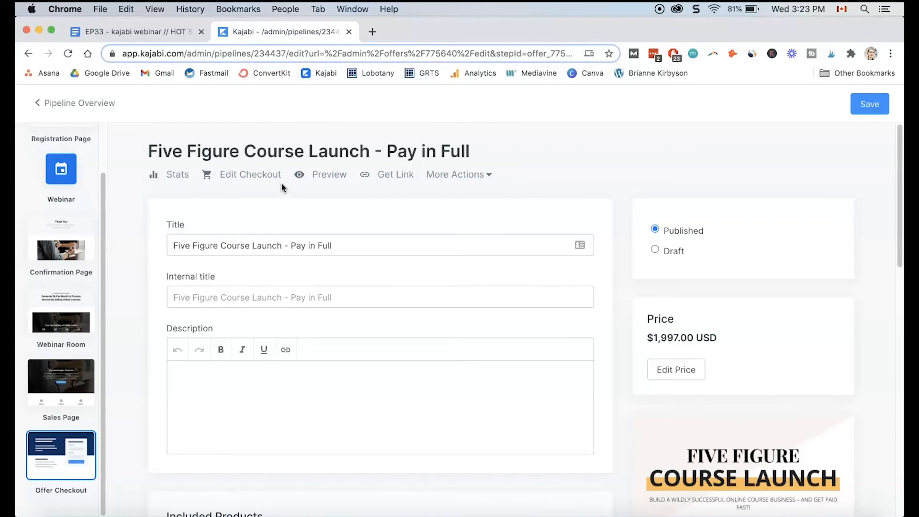
click(337, 180)
scroll(766, 191, down, 15)
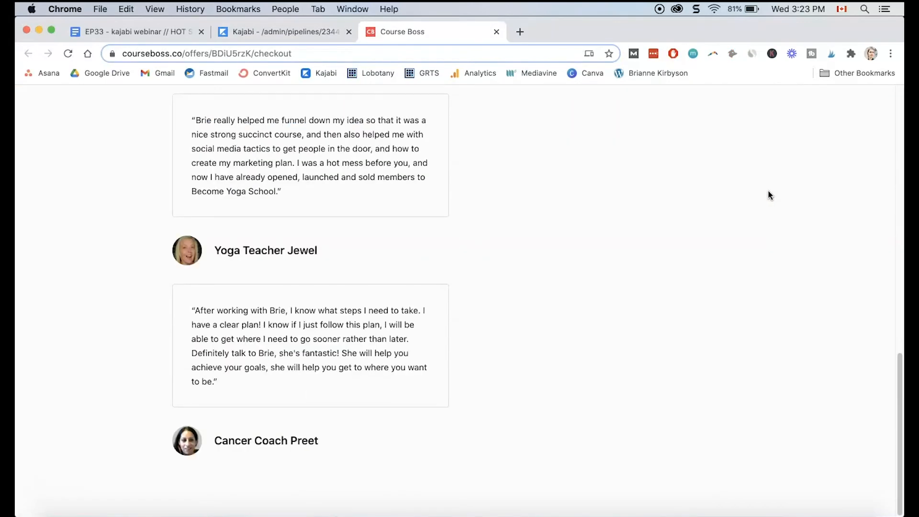
scroll(768, 193, up, 15)
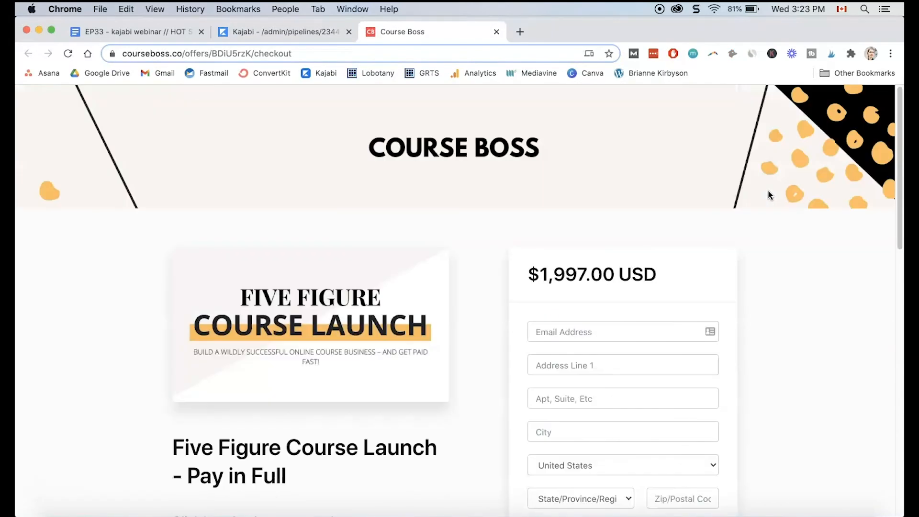
click(496, 31)
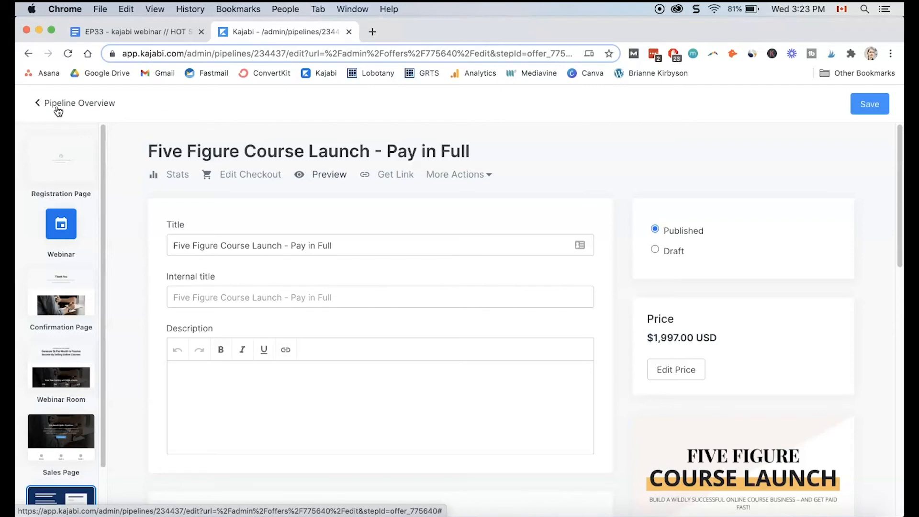
Return to the pipeline overview and add the existing landing page "FFCL Enroll" between the Sales Page and Offer Checkout.
click(57, 111)
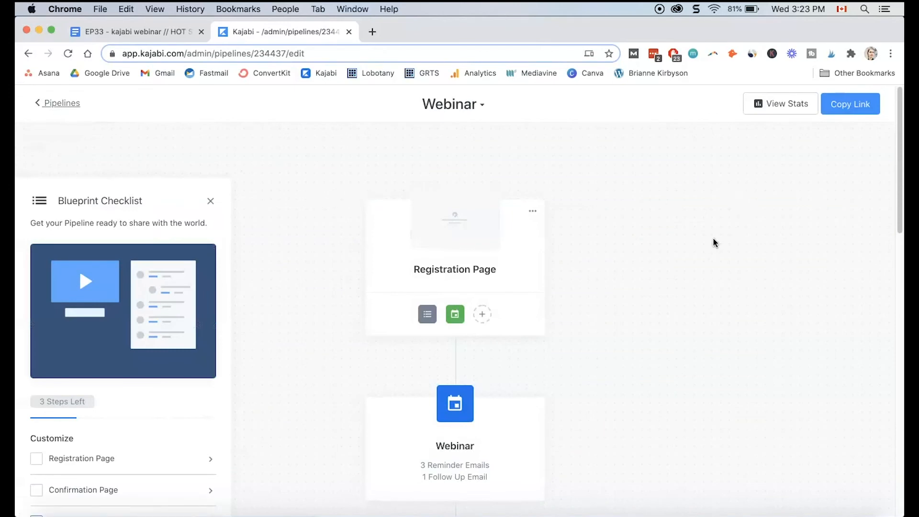
scroll(702, 237, down, 10)
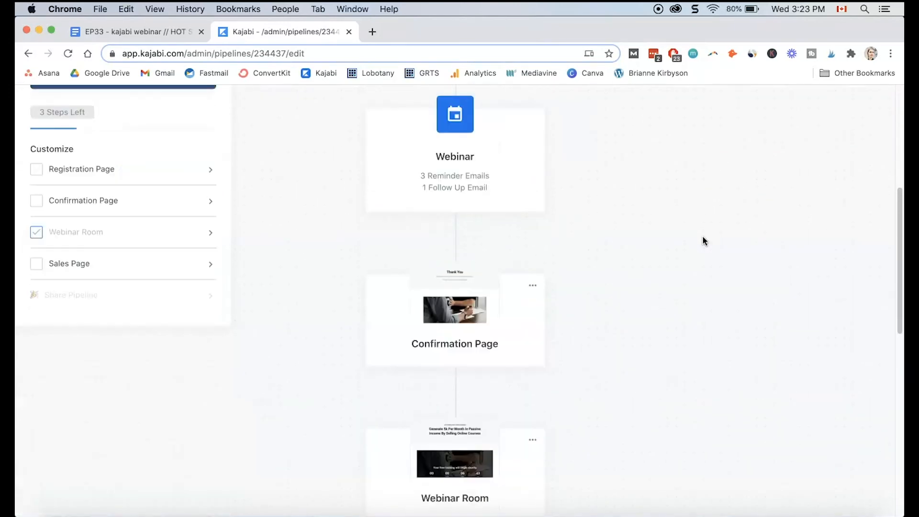
scroll(702, 240, down, 6)
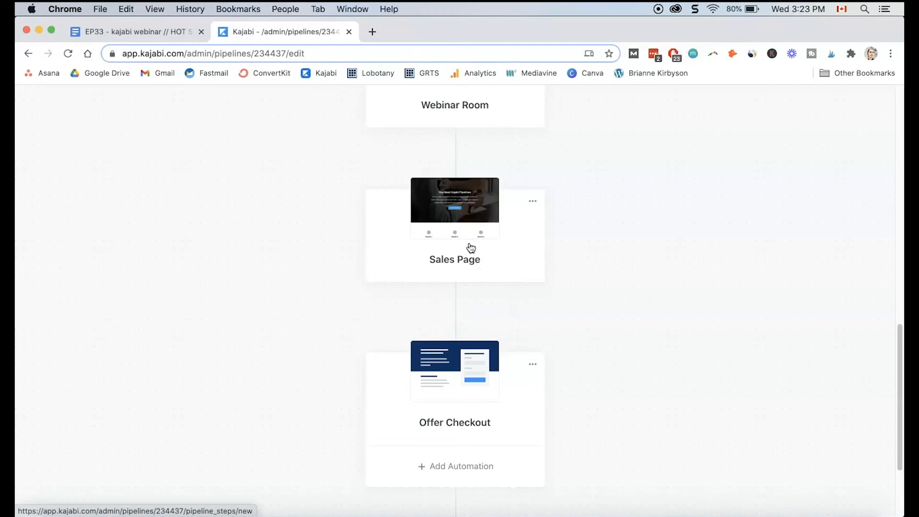
mouse_move(460, 314)
click(456, 313)
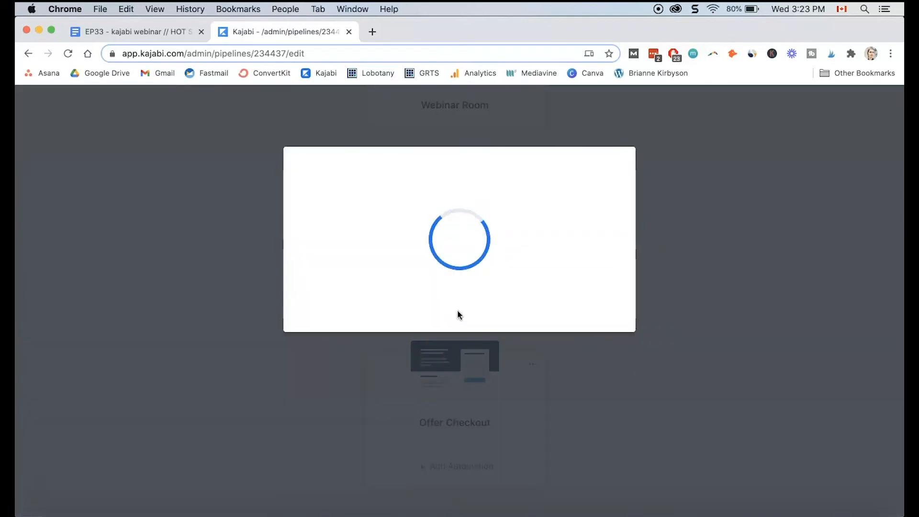
click(463, 275)
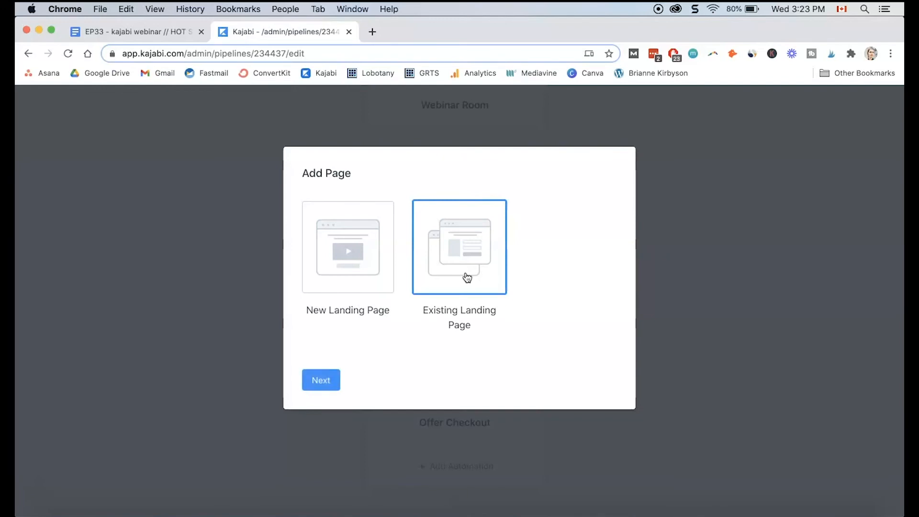
click(320, 380)
click(608, 210)
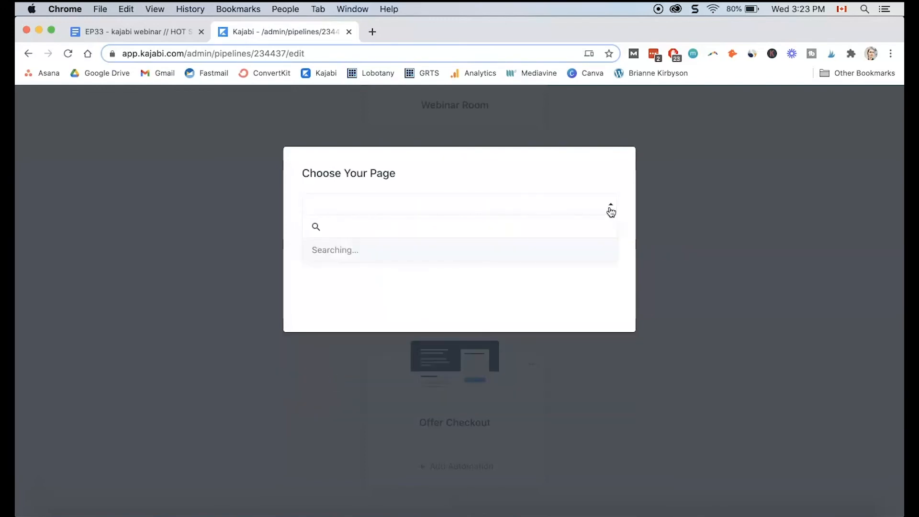
click(440, 252)
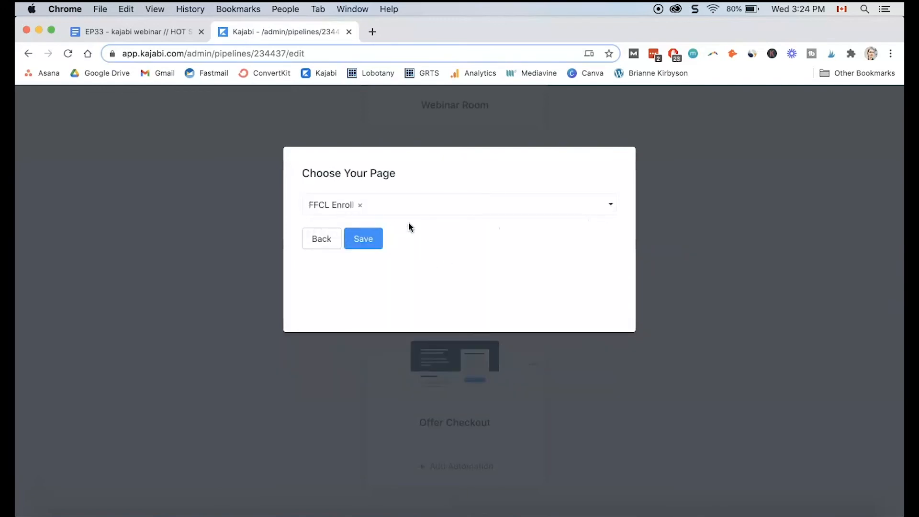
click(364, 241)
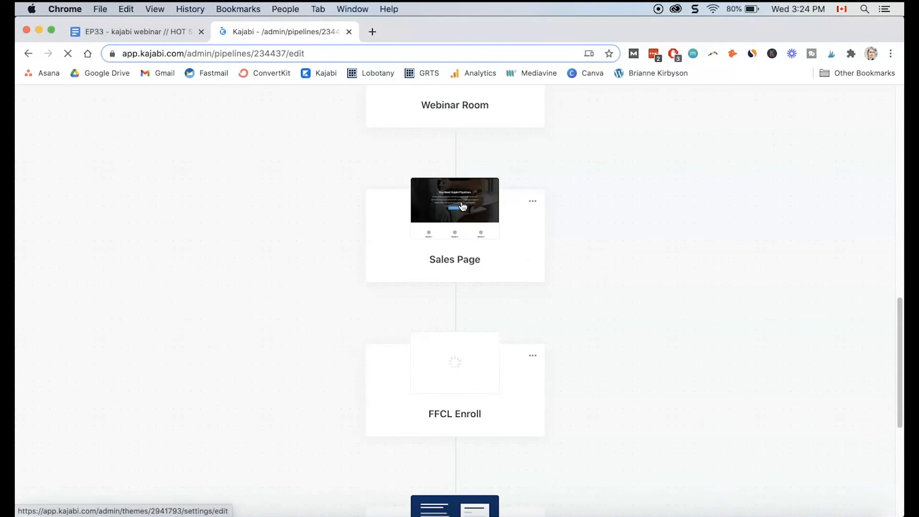
Remove the original Sales Page from the pipeline and confirm its deletion.
click(532, 201)
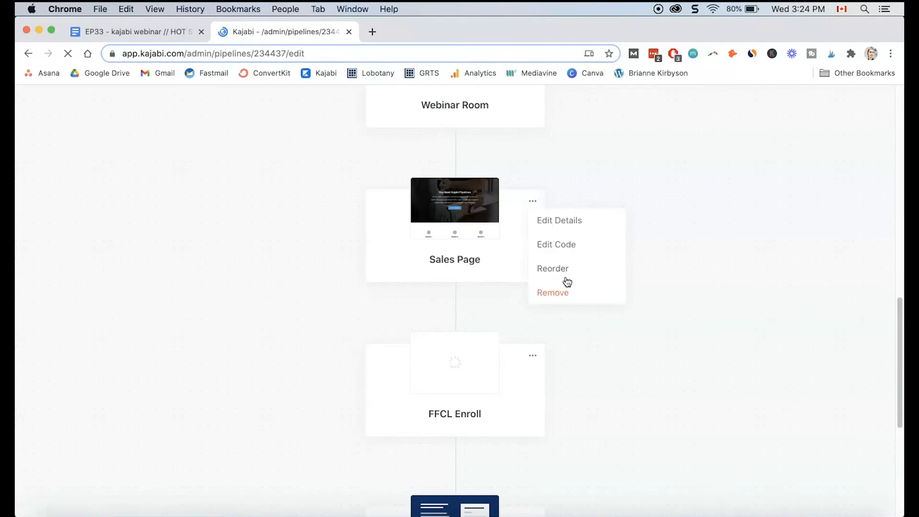
click(561, 298)
click(588, 292)
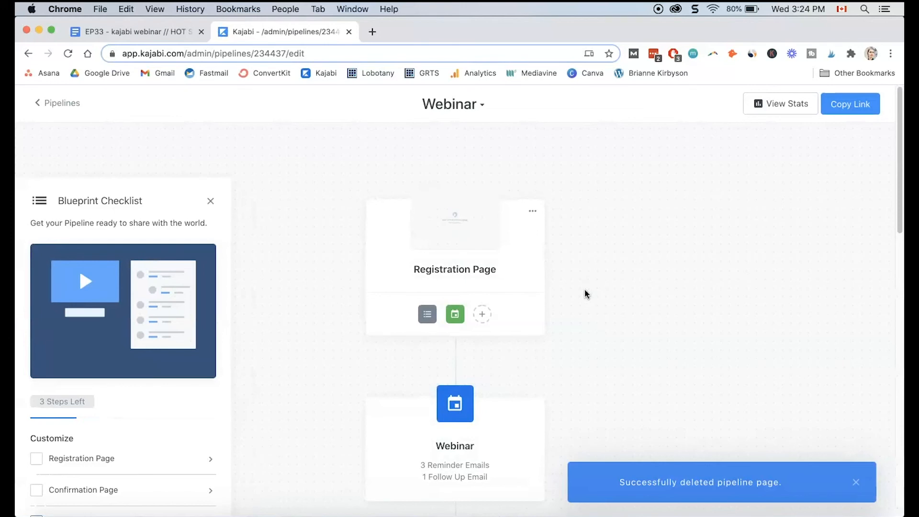
Review the order of the pipeline's steps from the Registration Page through to Offer Checkout.
scroll(586, 292, down, 13)
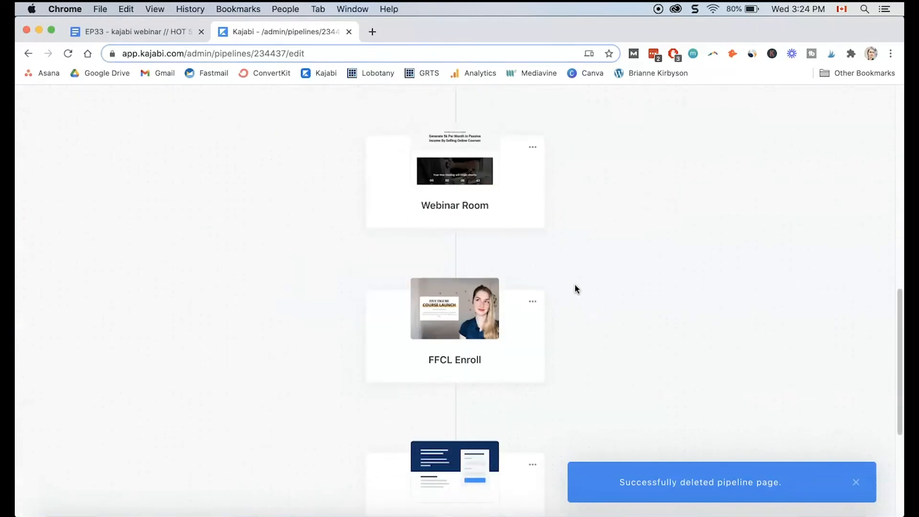
scroll(638, 290, down, 5)
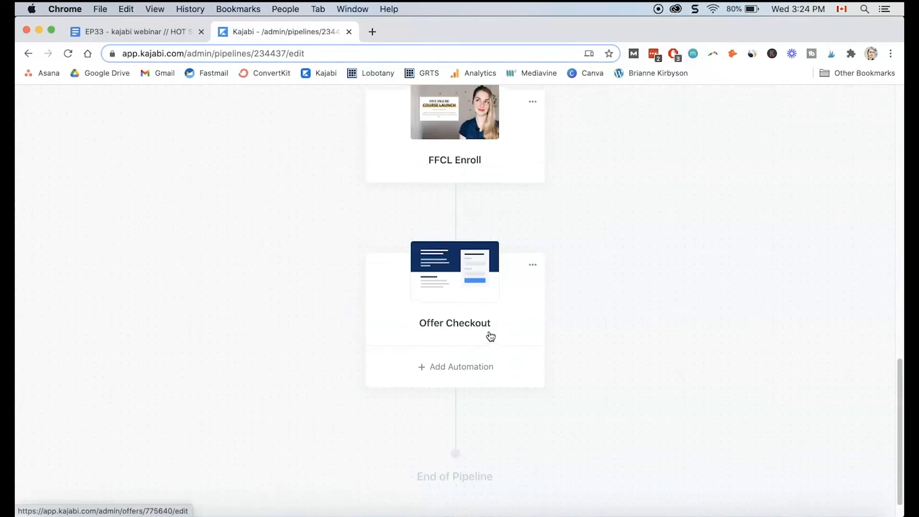
scroll(490, 335, up, 15)
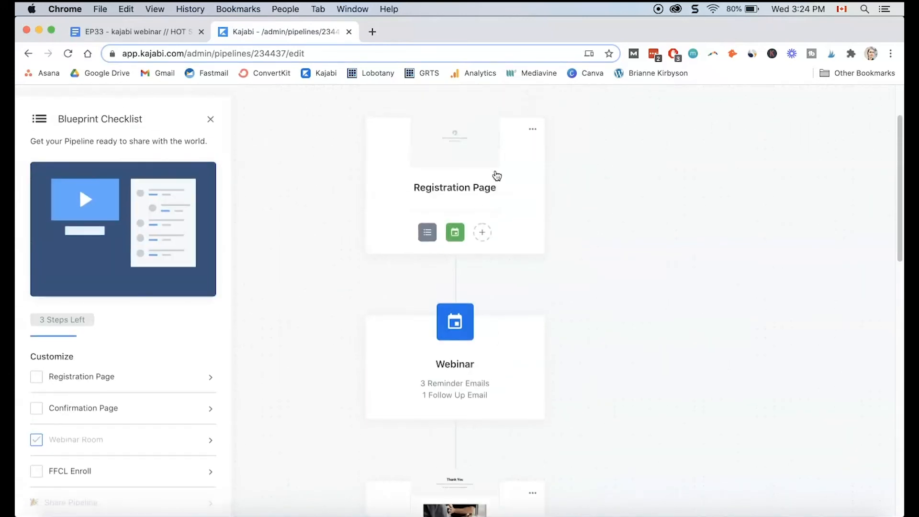
scroll(587, 287, down, 6)
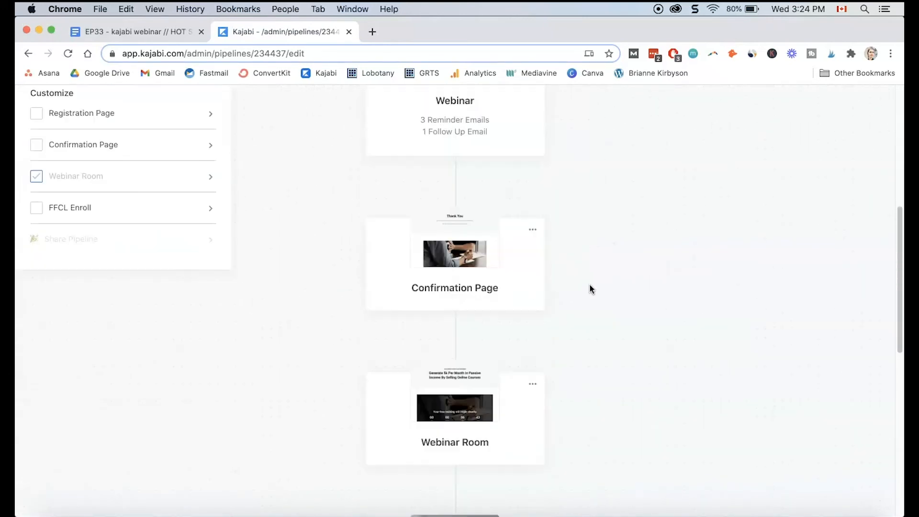
scroll(589, 287, down, 8)
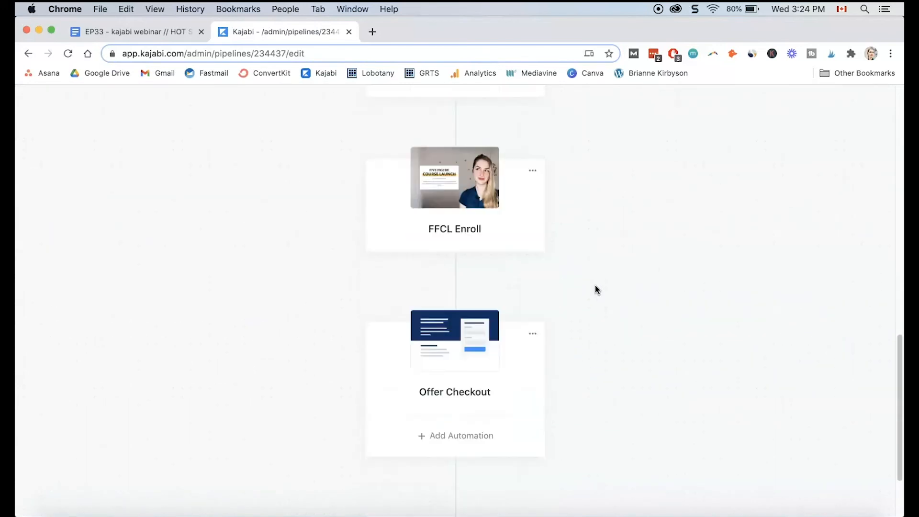